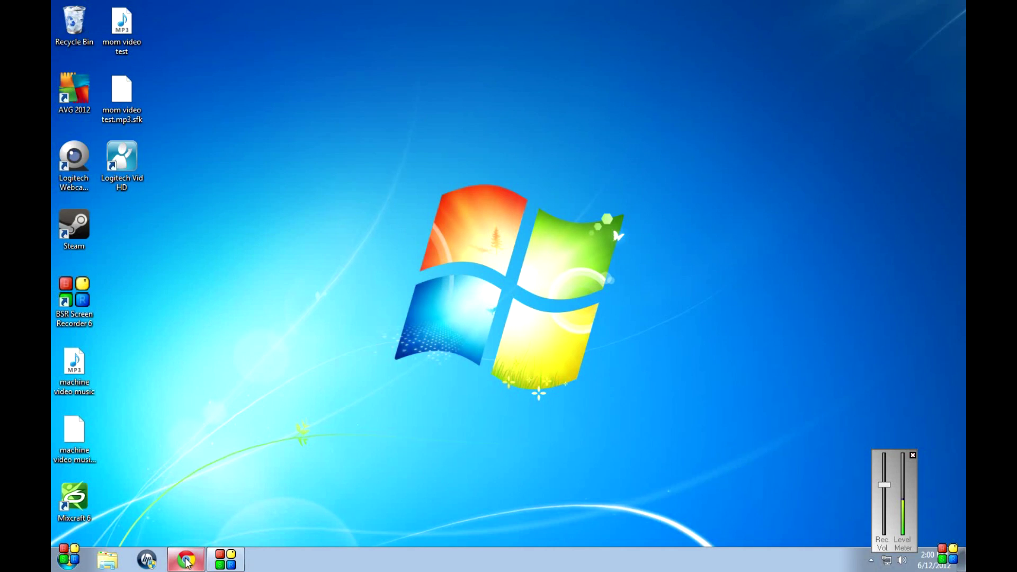
# Step: Switch to Chrome, close the recording level meter, and start a new Craigslist classifieds posting for Los Angeles
pyautogui.click(187, 560)
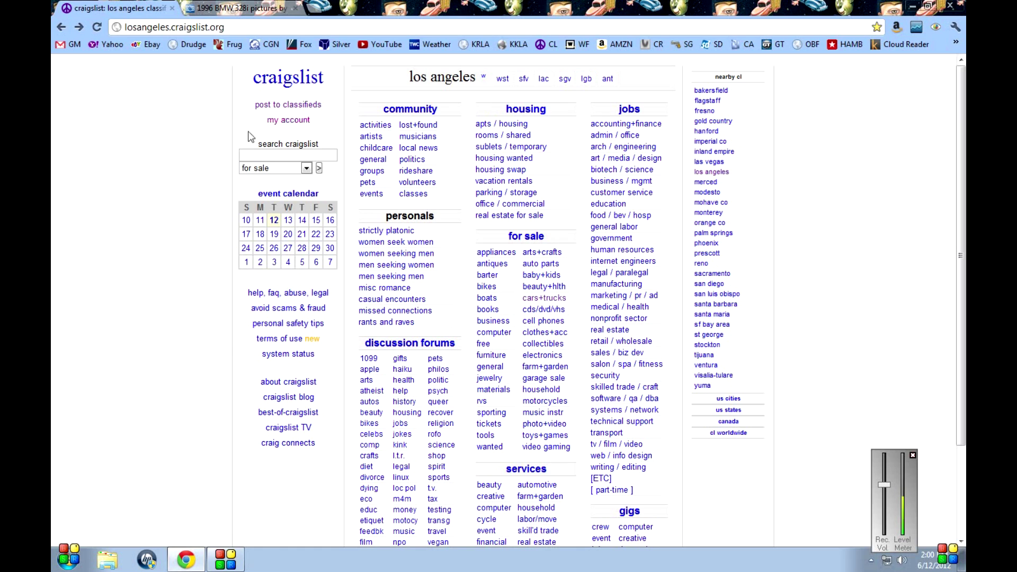
pyautogui.click(912, 456)
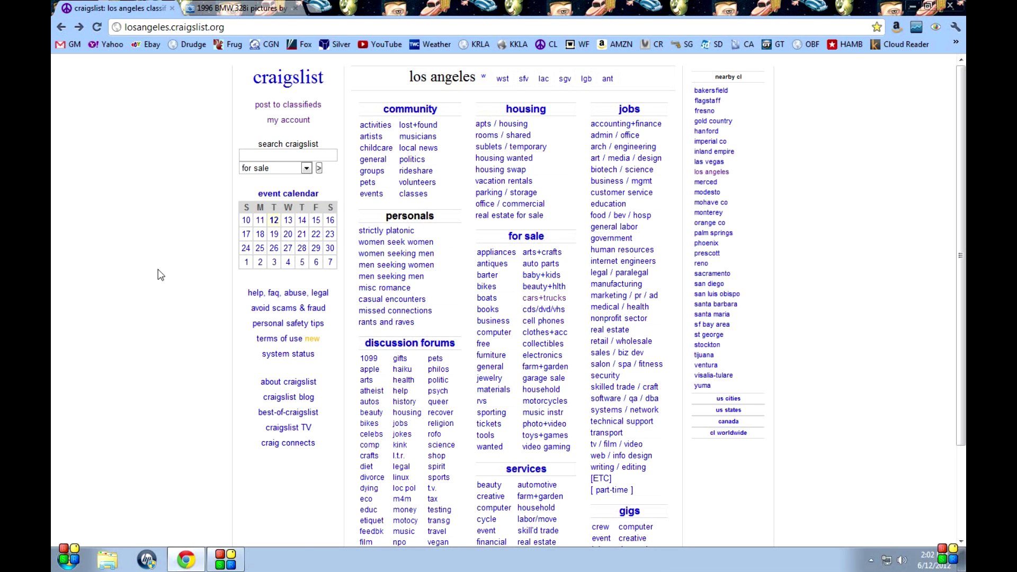
pyautogui.click(293, 105)
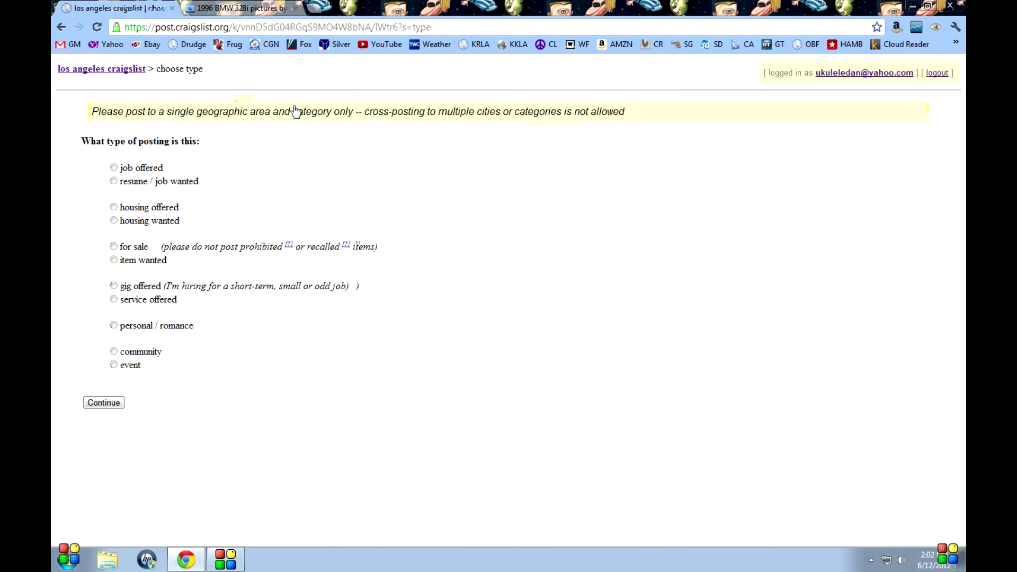
# Step: Set the posting type to for sale, the category to cars & trucks - by owner, and the area to westside-southbay-310
pyautogui.click(114, 246)
pyautogui.scroll(-6, 96, 265)
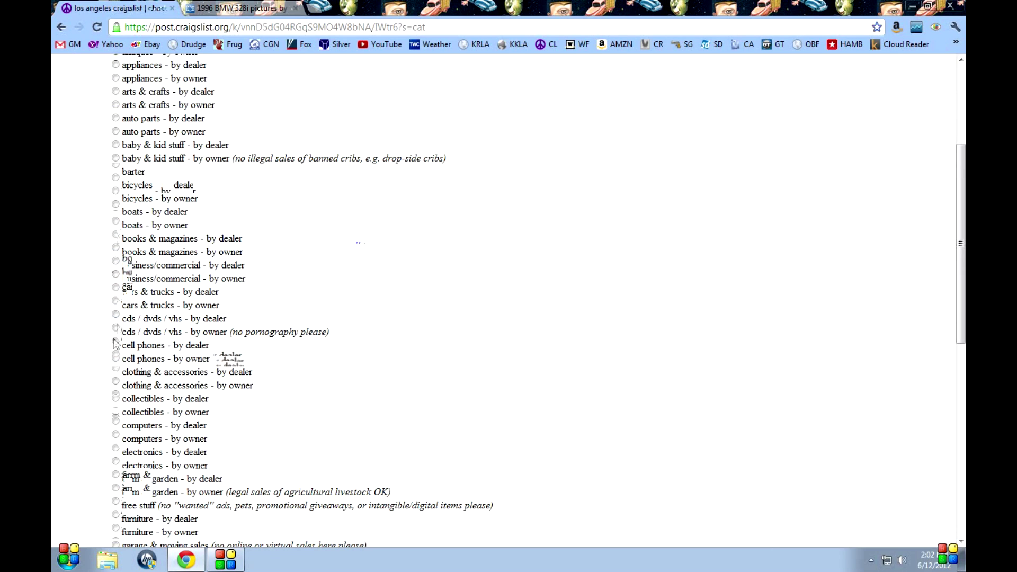
pyautogui.click(115, 301)
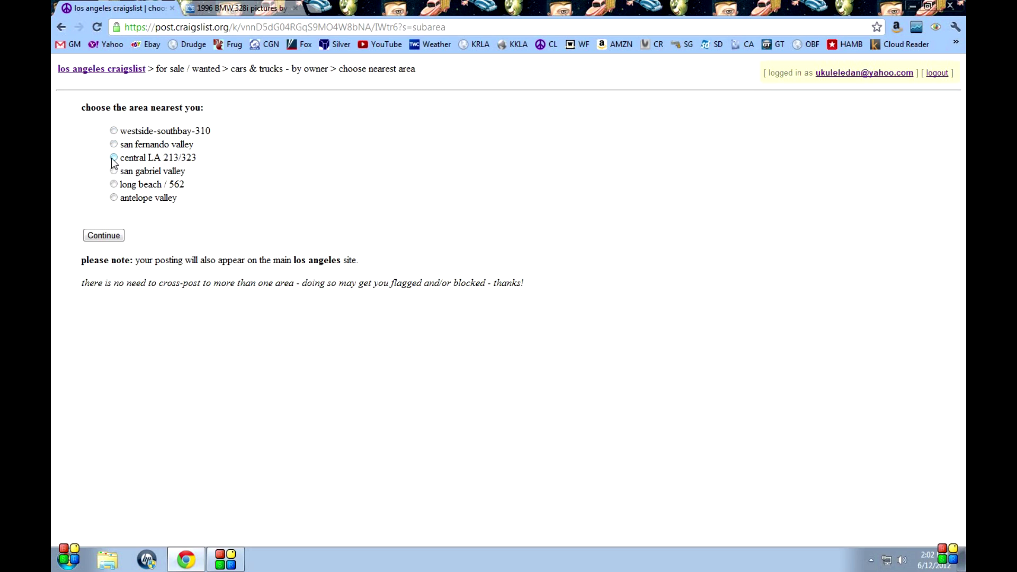
pyautogui.click(113, 131)
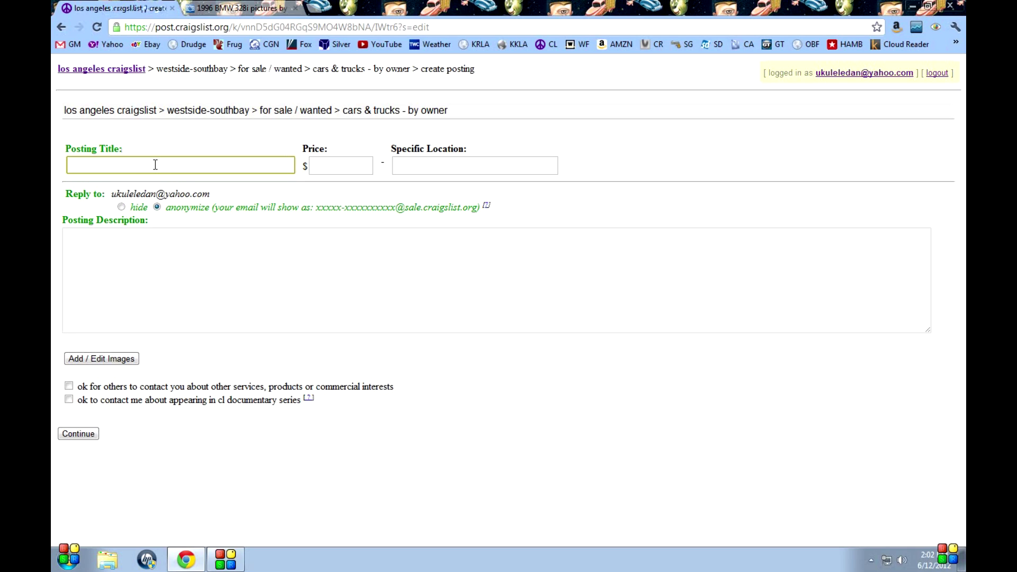
# Step: Enter the posting title "1996 BMW 328i, Super Clean, Low Miles!"
pyautogui.write('1996 ')
pyautogui.write('328i')
pyautogui.press('BackSpace')
pyautogui.press('BackSpace')
pyautogui.press('BackSpace')
pyautogui.press('BackSpace')
pyautogui.press('BackSpace')
pyautogui.write('BMW ')
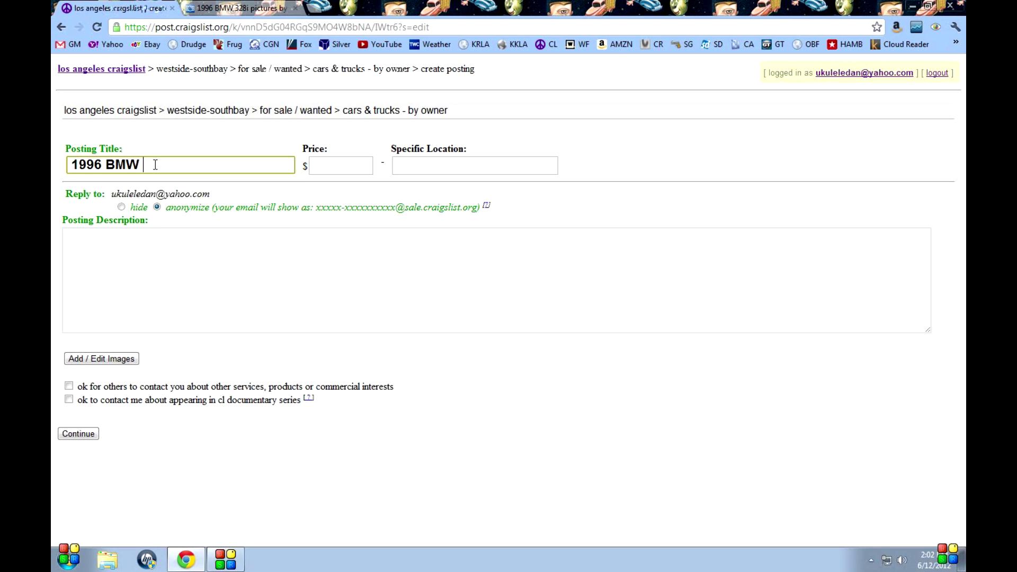
pyautogui.write('328i, Super Clean, Low Miles')
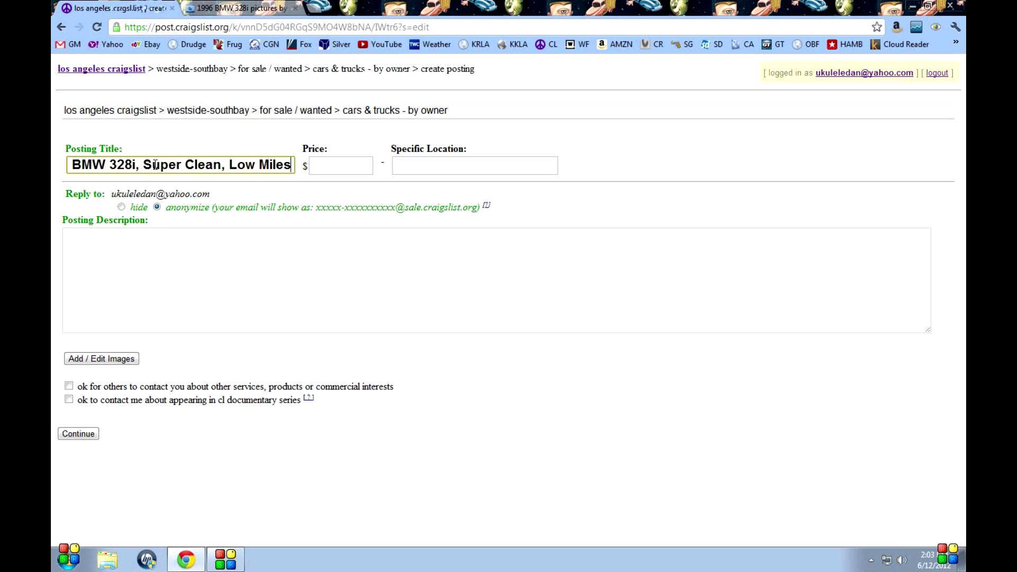
pyautogui.write('!')
pyautogui.press('Tab')
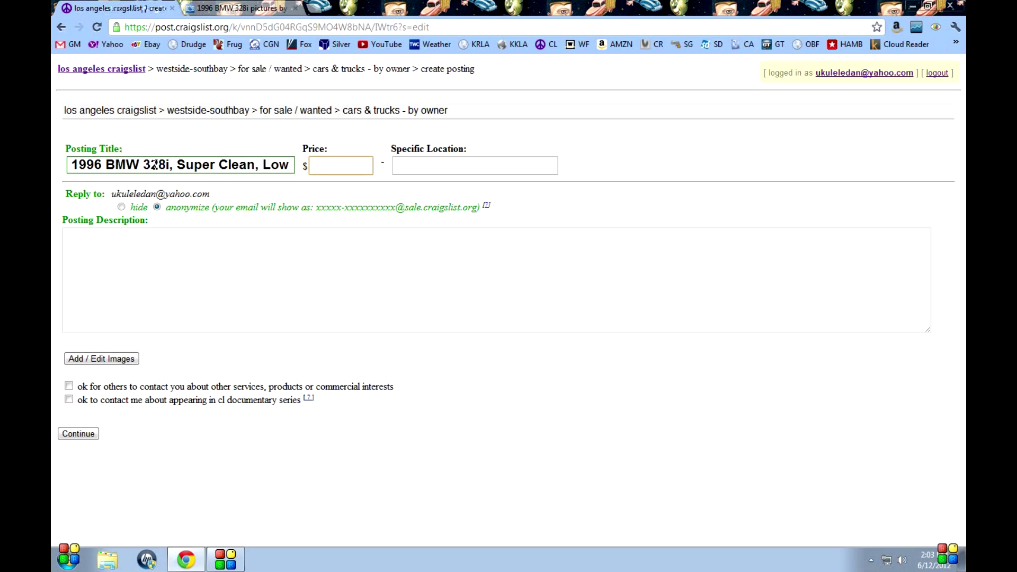
# Step: Fill in the price 6500, the specific location Los Angeles, and the description line "<p>Description</p>"
pyautogui.write('6500')
pyautogui.press('Tab')
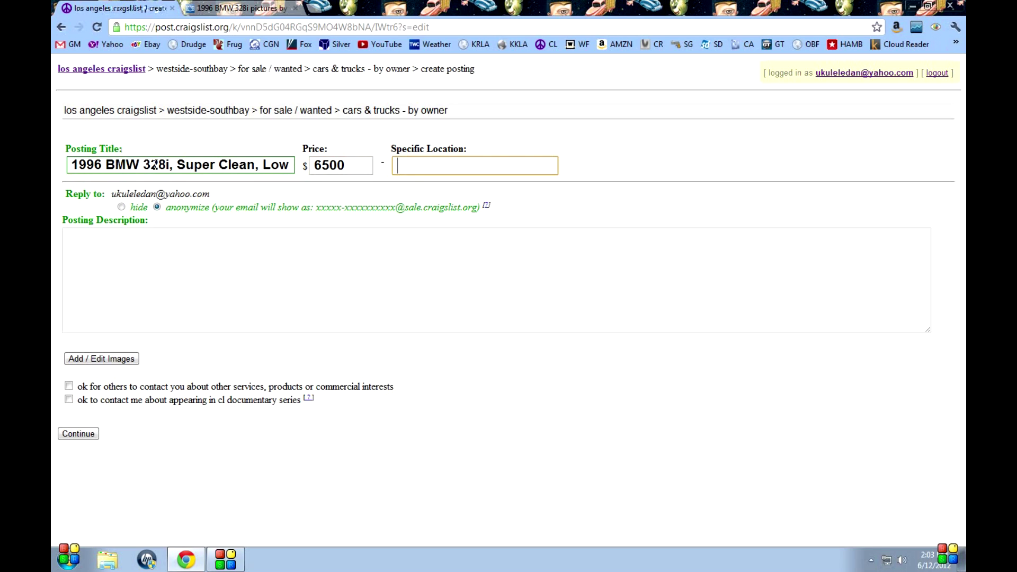
pyautogui.write('Los Angeles')
pyautogui.press('Tab')
pyautogui.press('Tab')
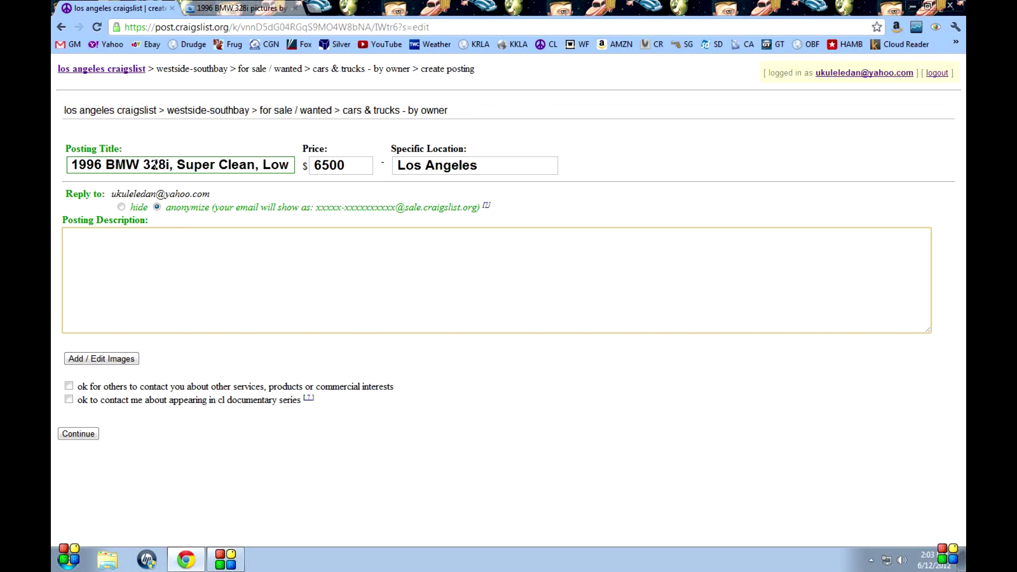
pyautogui.write('<p>')
pyautogui.write('Description</p>')
# Step: Copy the HTML code of IMG_2629.jpg from the Photobucket 1996 BMW 328i album and paste it below the description line
pyautogui.click(232, 11)
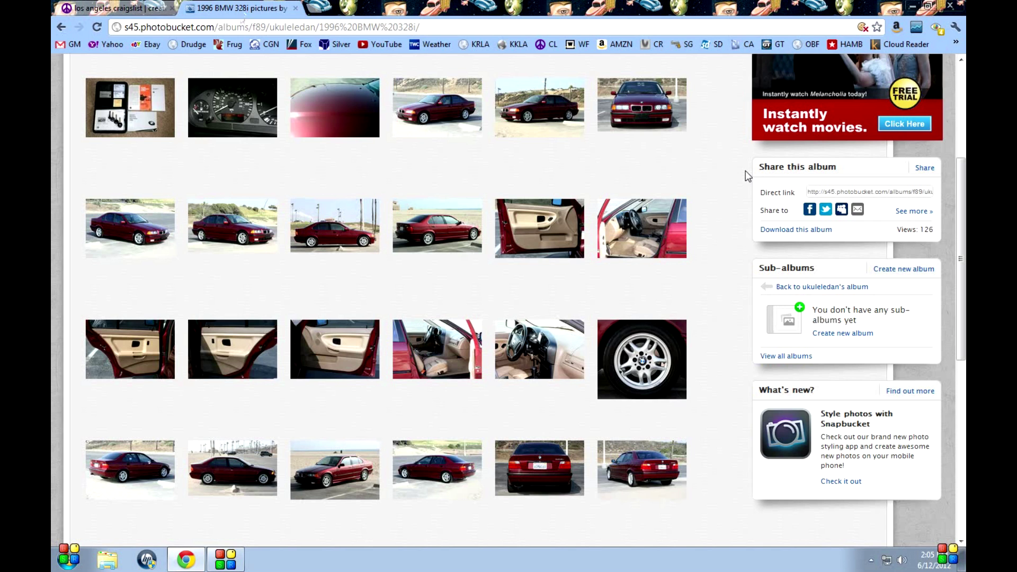
pyautogui.scroll(5, 711, 204)
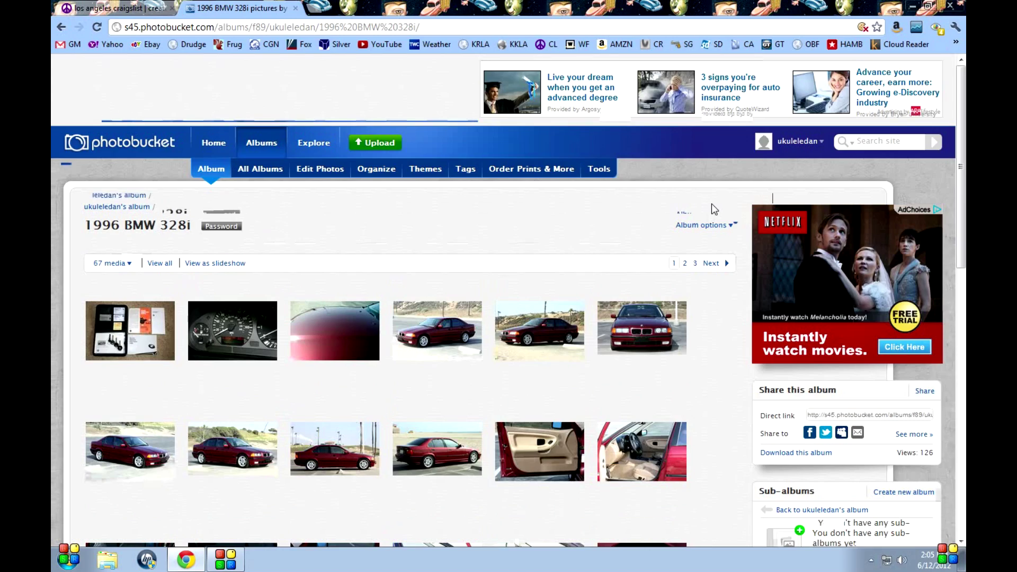
pyautogui.scroll(-4, 717, 200)
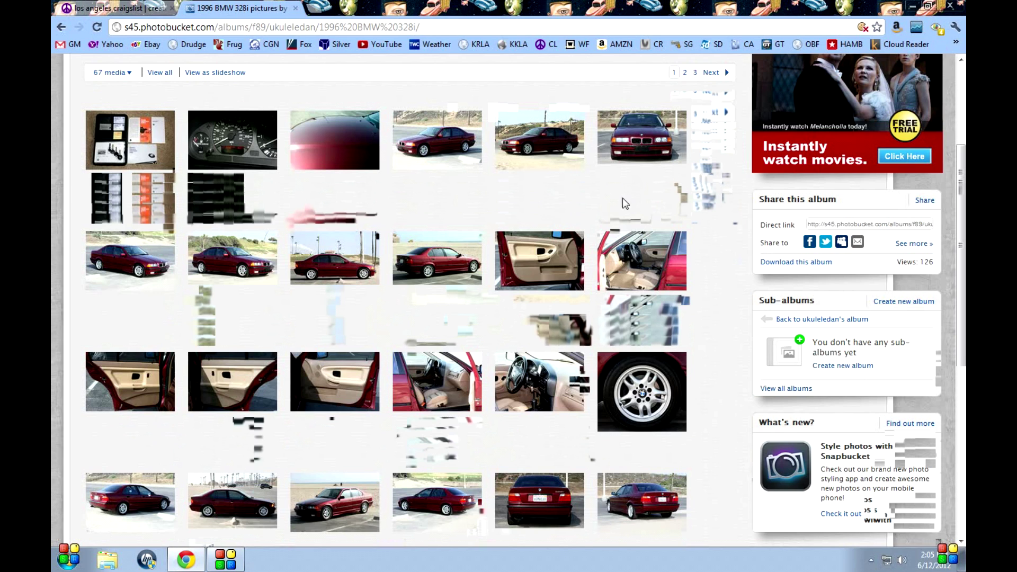
pyautogui.scroll(4, 621, 199)
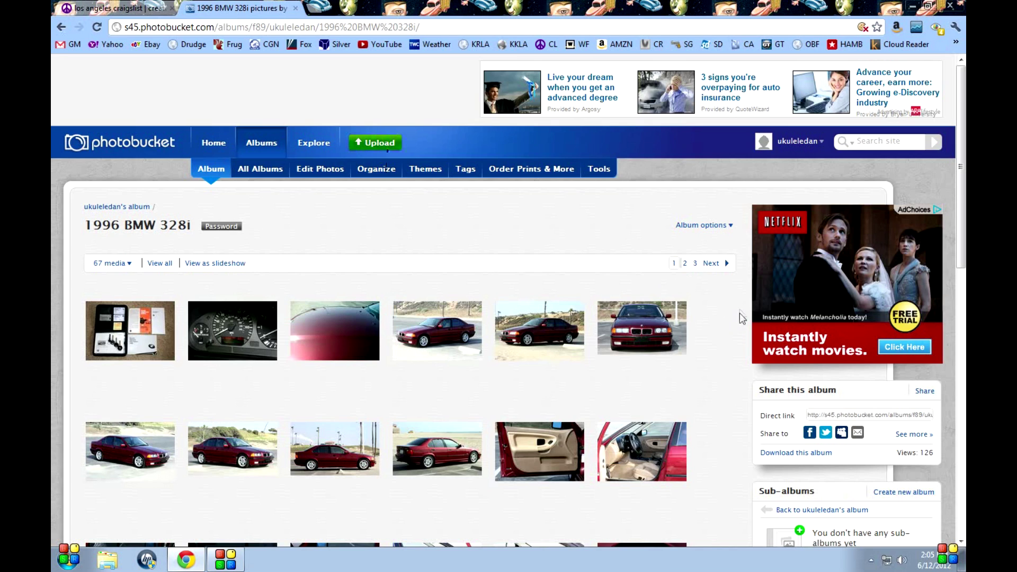
pyautogui.scroll(-2, 739, 313)
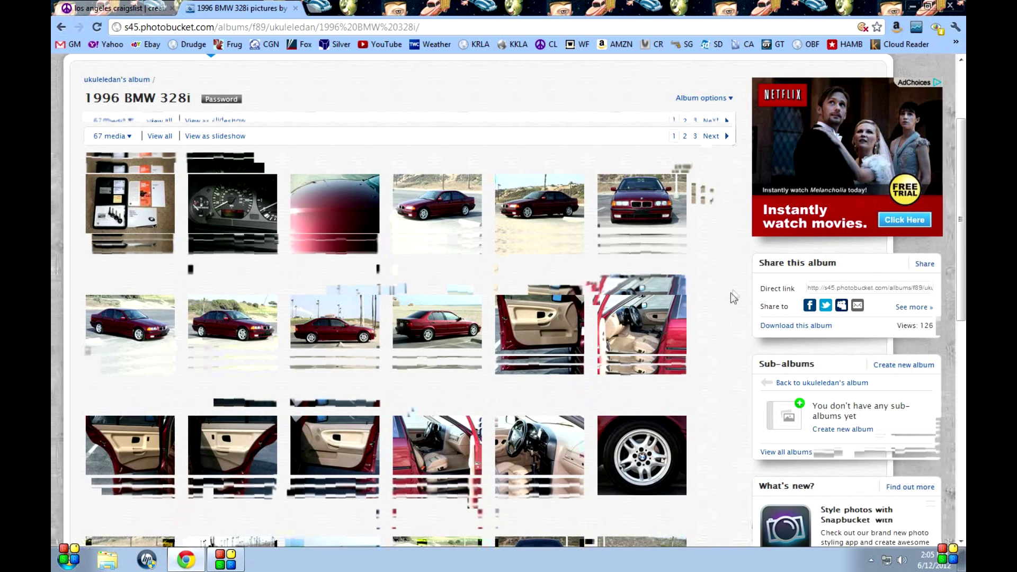
pyautogui.scroll(-1, 733, 297)
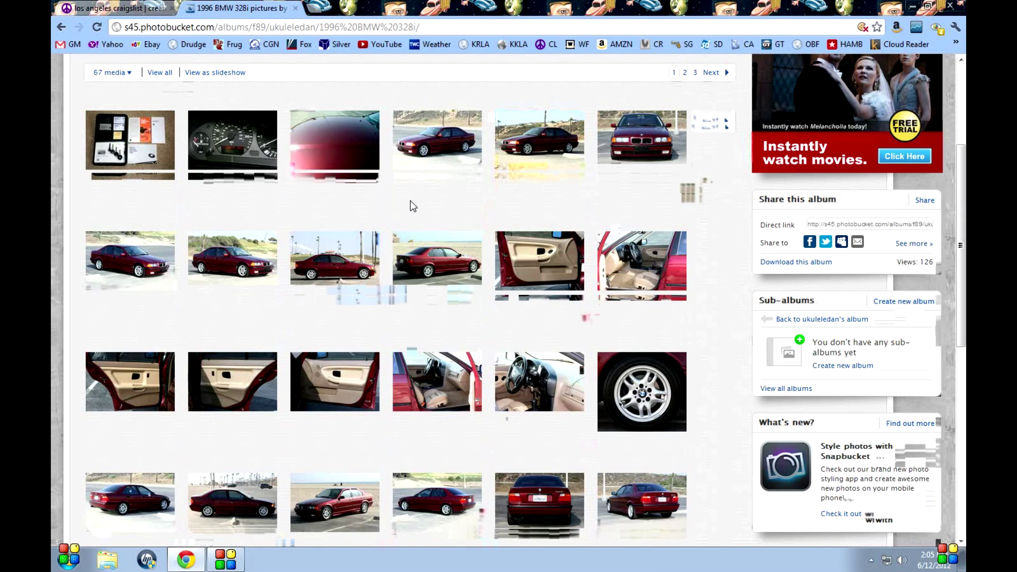
pyautogui.moveTo(455, 147)
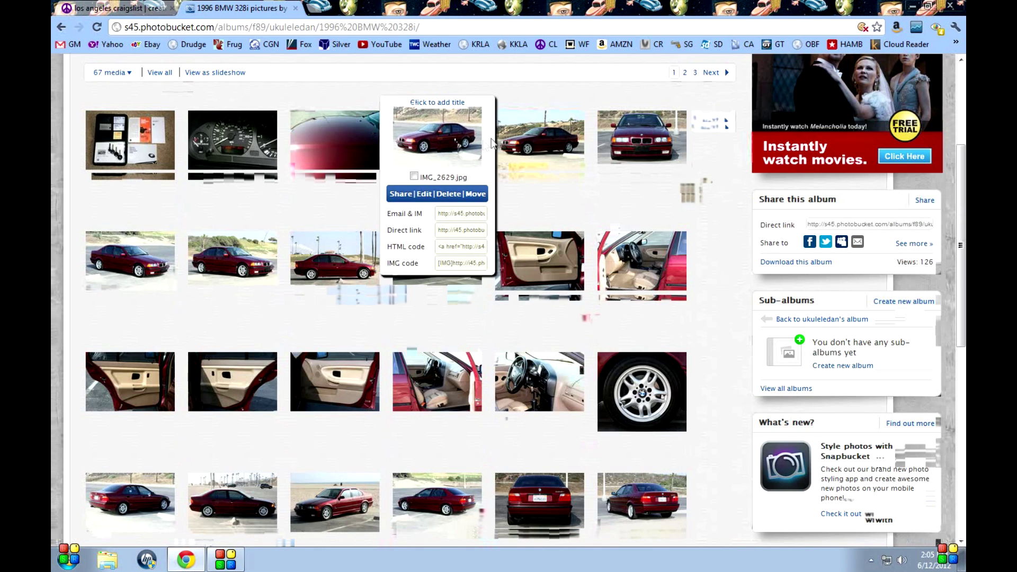
pyautogui.click(466, 247)
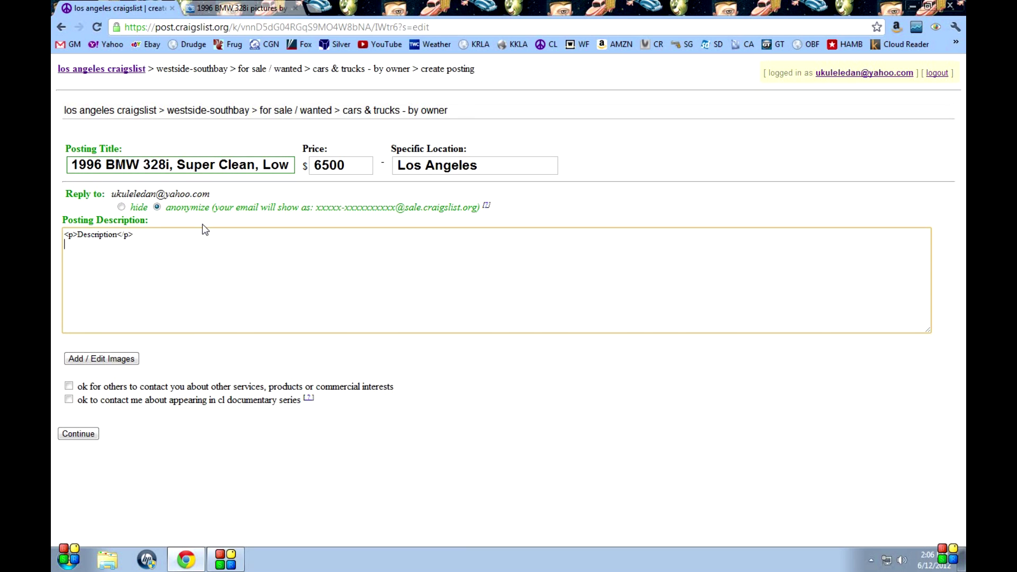
pyautogui.write('<a href="http://s45.photobucket.com/albums/f89/ukuleledan/1996%20BMW%20328i/?action=view&amp;current=IMG_2629.jpg" target="_blank"><img src="http://i45.photobucket.com/albums/f89/ukuleledan/1996%20BMW%20328i/IMG_2629.jpg" border="0" alt="Photobucket"></a>')
# Step: Copy the HTML code of the front-view photo IMG_2631.jpg from the album and add it to the posting description
pyautogui.click(238, 8)
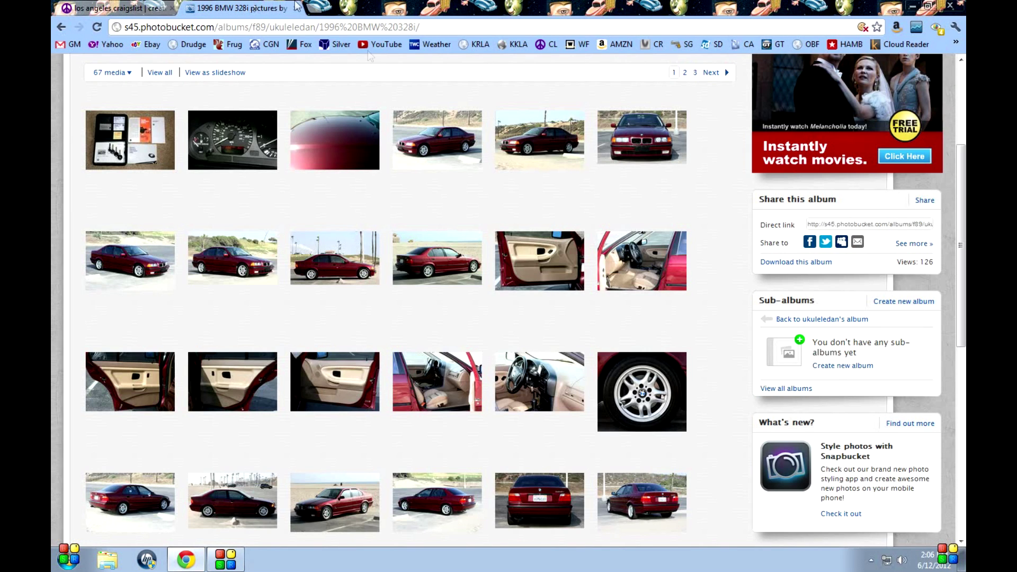
pyautogui.moveTo(660, 133)
pyautogui.click(650, 242)
pyautogui.click(131, 6)
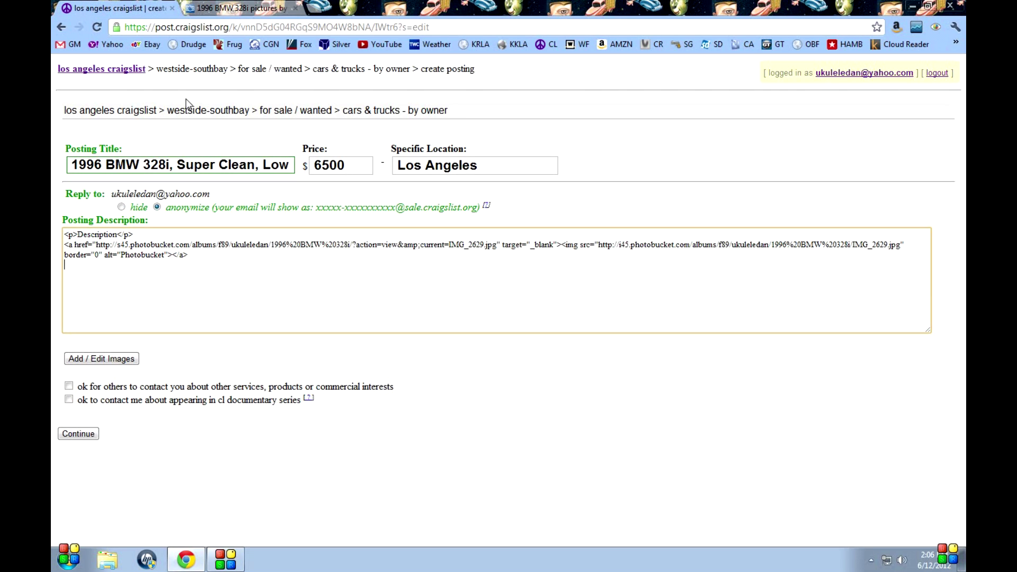
pyautogui.write('<a href="http://s45.photobucket.com/albums/f89/ukuleledan/1996%20BMW%20328i/?action=view&amp;current=IMG_2631.jpg" target="_blank"><img src="http://i45.photobucket.com/albums/f89/ukuleledan/1996%20BMW%20328i/IMG_2631.jpg" border="0" alt="Photobucket"></a>')
# Step: Add the album photo IMG_2633.jpg to the posting description by copying over its HTML code
pyautogui.click(238, 8)
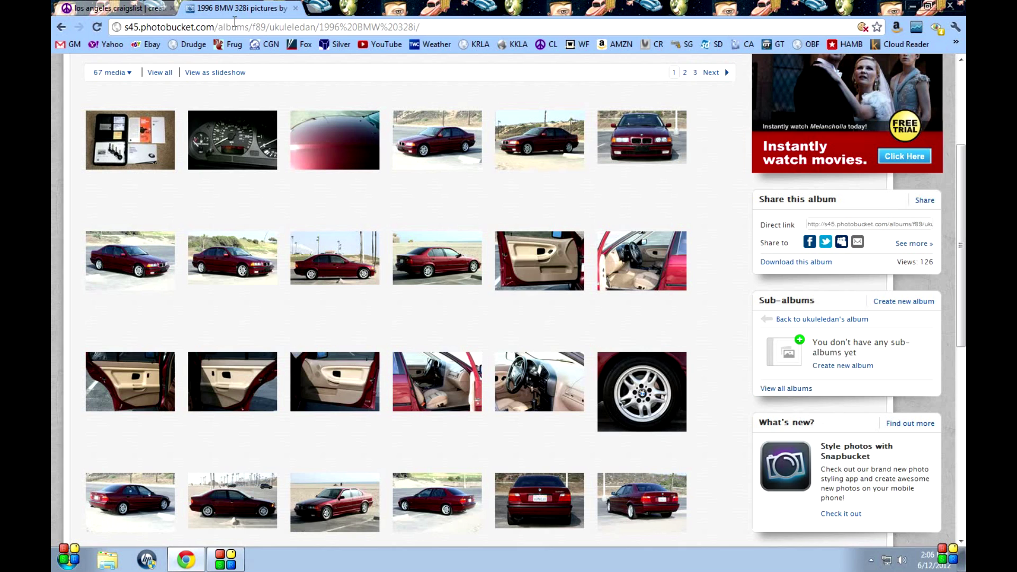
pyautogui.moveTo(129, 253)
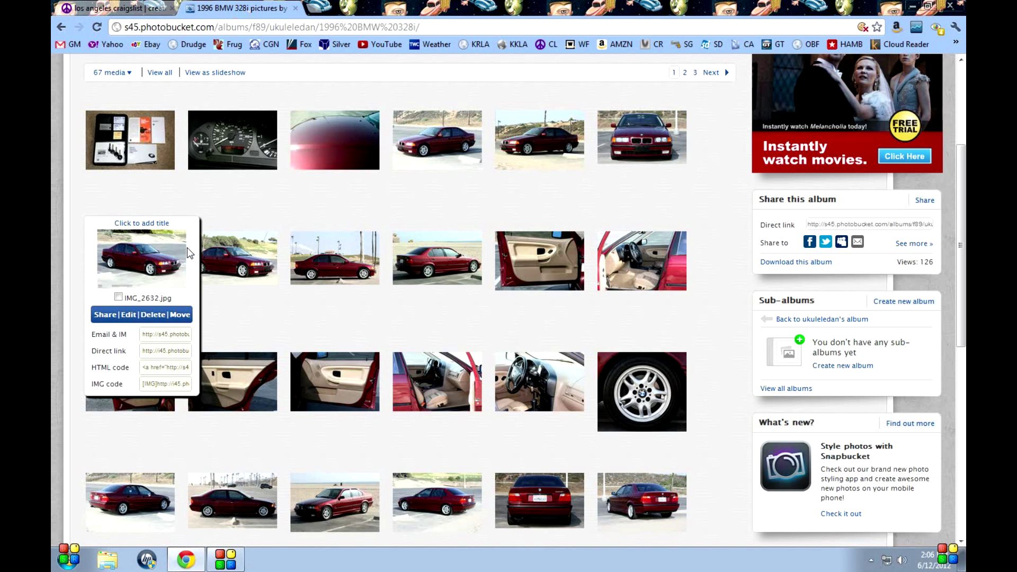
pyautogui.moveTo(255, 263)
pyautogui.click(256, 361)
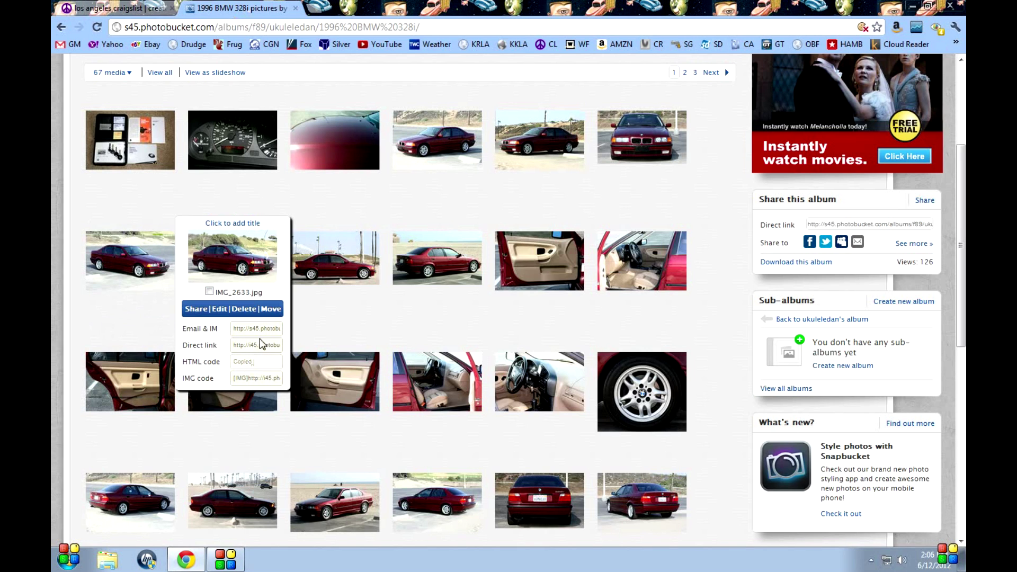
pyautogui.click(76, 8)
pyautogui.write('<a href="http://s45.photobucket.com/albums/f89/ukuleledan/1996%20BMW%20328i/?action=view&amp;current=IMG_2633.jpg" target="_blank"><img src="http://i45.photobucket.com/albums/f89/ukuleledan/1996%20BMW%20328i/IMG_2633.jpg" border="0" alt="Photobucket"></a>')
# Step: Copy the HTML code of the side-view photo IMG_2634.jpg and paste it on the next line of the posting description
pyautogui.click(235, 9)
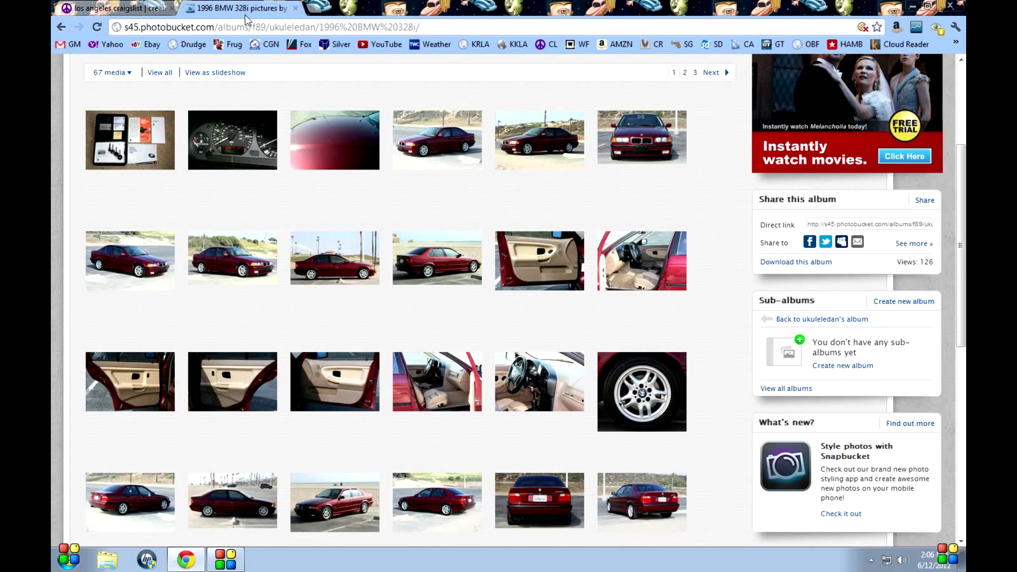
pyautogui.moveTo(346, 263)
pyautogui.click(351, 362)
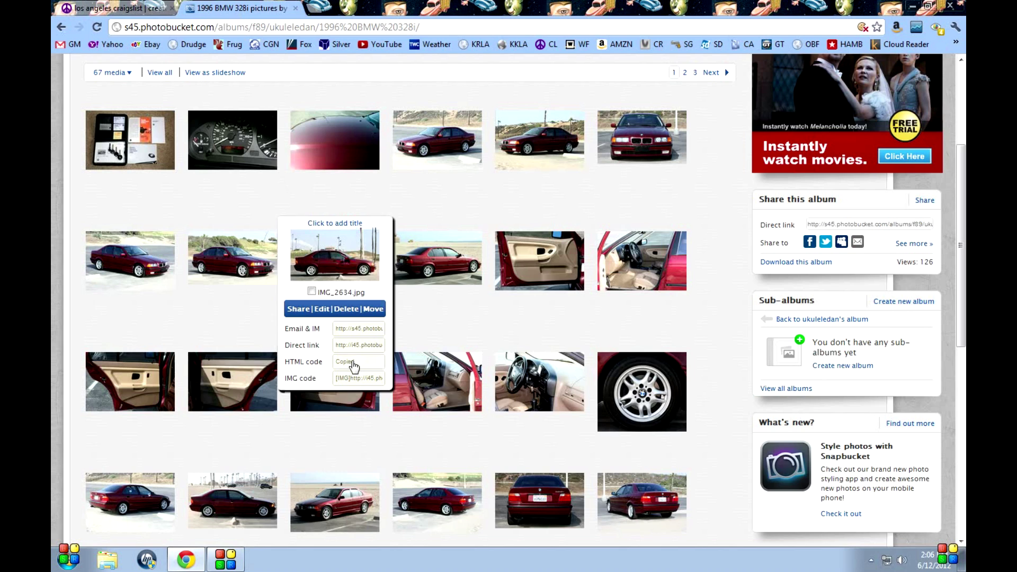
pyautogui.click(143, 5)
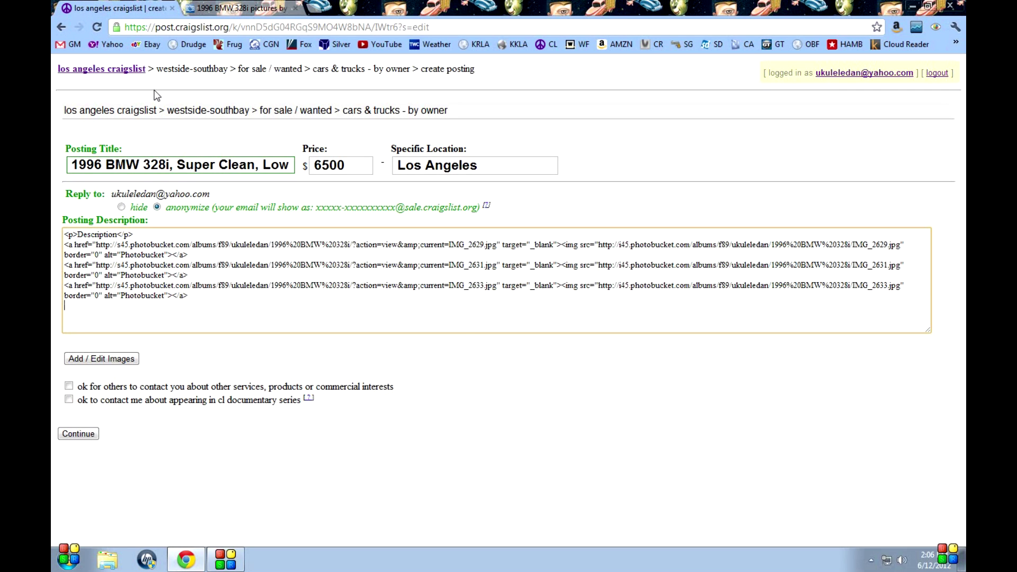
pyautogui.write('<a href="http://s45.photobucket.com/albums/f89/ukuleledan/1996%20BMW%20328i/?action=view&amp;current=IMG_2634.jpg" target="_blank"><img src="http://i45.photobucket.com/albums/f89/ukuleledan/1996%20BMW%20328i/IMG_2634.jpg" border="0" alt="Photobucket"></a>')
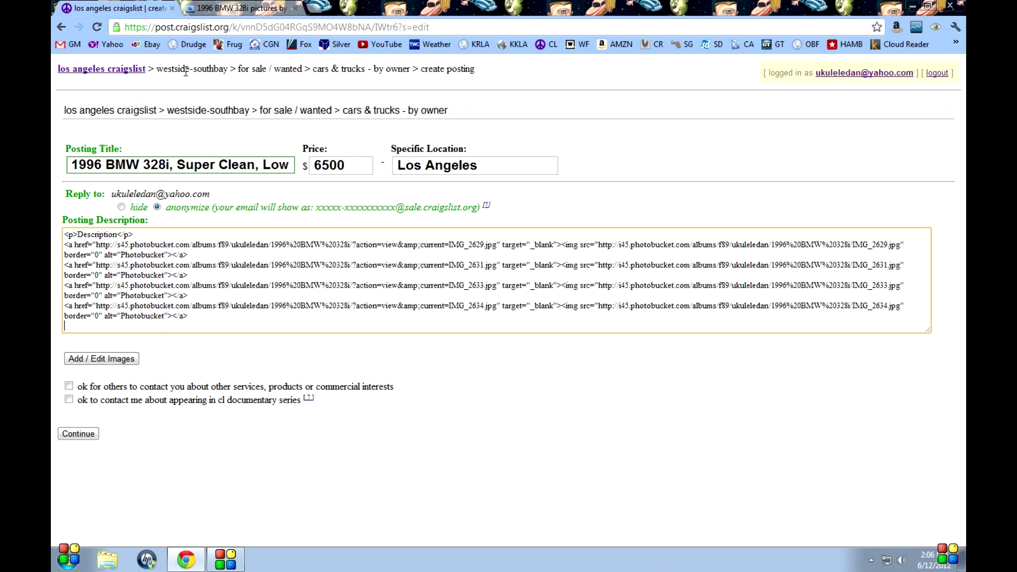
# Step: Paste the HTML code of the album photo IMG_2635.jpg below the other image codes in the posting description
pyautogui.click(243, 12)
pyautogui.moveTo(456, 258)
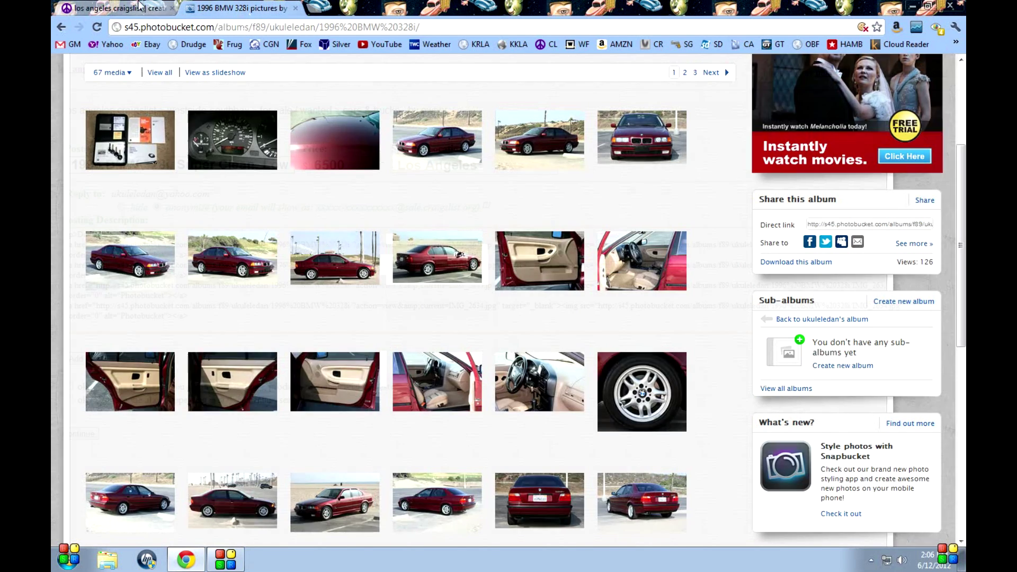
pyautogui.click(116, 8)
pyautogui.write('<a href="http://s45.photobucket.com/albums/f89/ukuleledan/1996%20BMW%20328i/?action=view&amp;current=IMG_2635.jpg" target="_blank"><img src="http://i45.photobucket.com/albums/f89/ukuleledan/1996%20BMW%20328i/IMG_2635.jpg" border="0" alt="Photobucket"></a>')
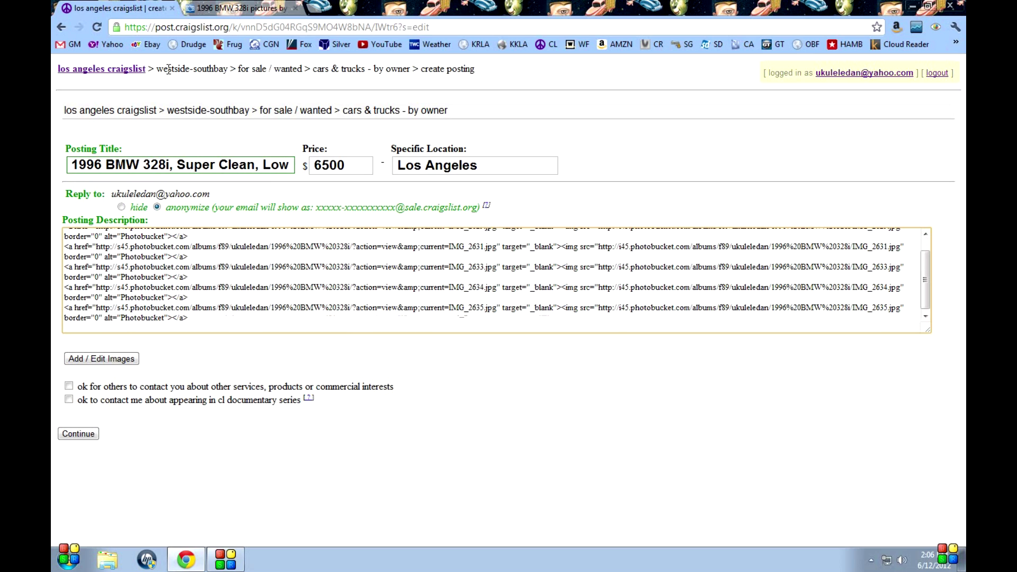
# Step: Copy the HTML code of the driver-side interior photo IMG_2642.jpg from the album and paste it below the other image codes
pyautogui.click(281, 8)
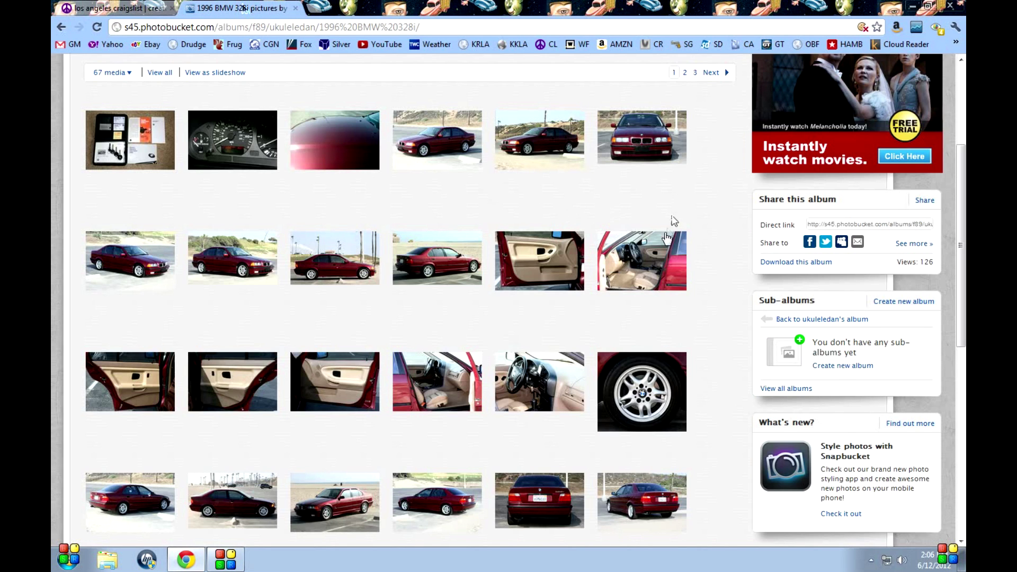
pyautogui.moveTo(668, 238)
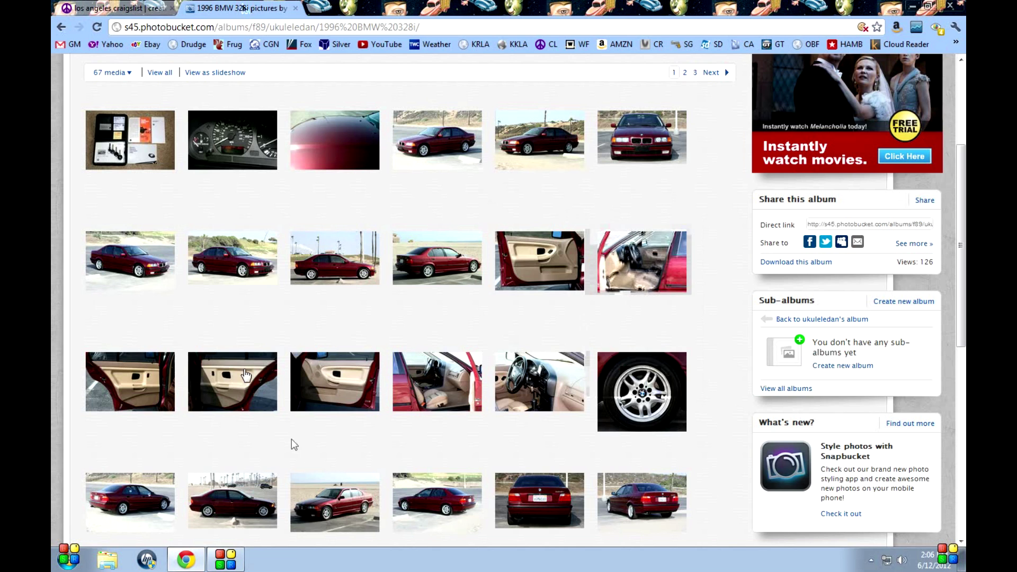
pyautogui.scroll(-2, 235, 356)
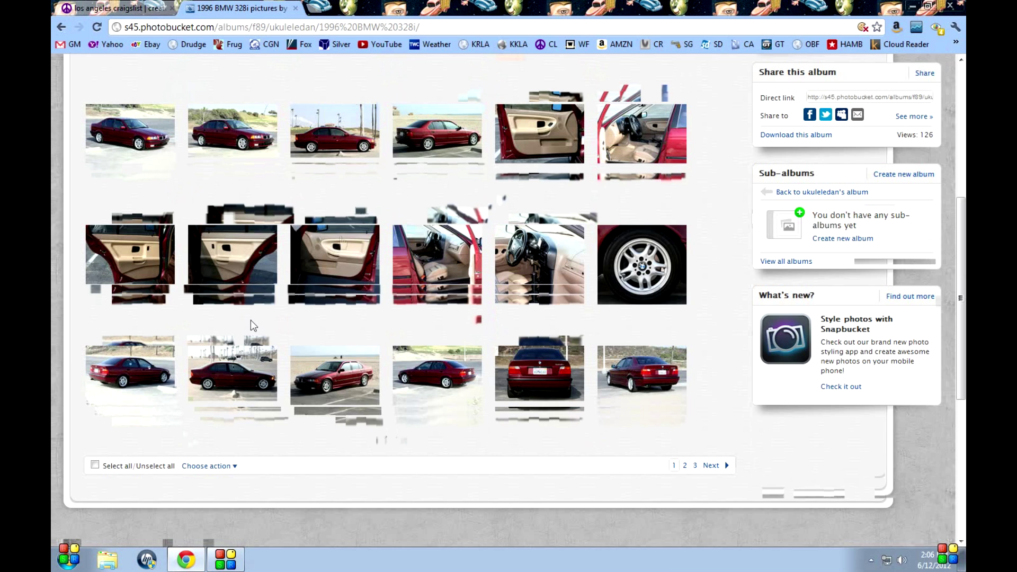
pyautogui.moveTo(299, 313)
pyautogui.moveTo(648, 134)
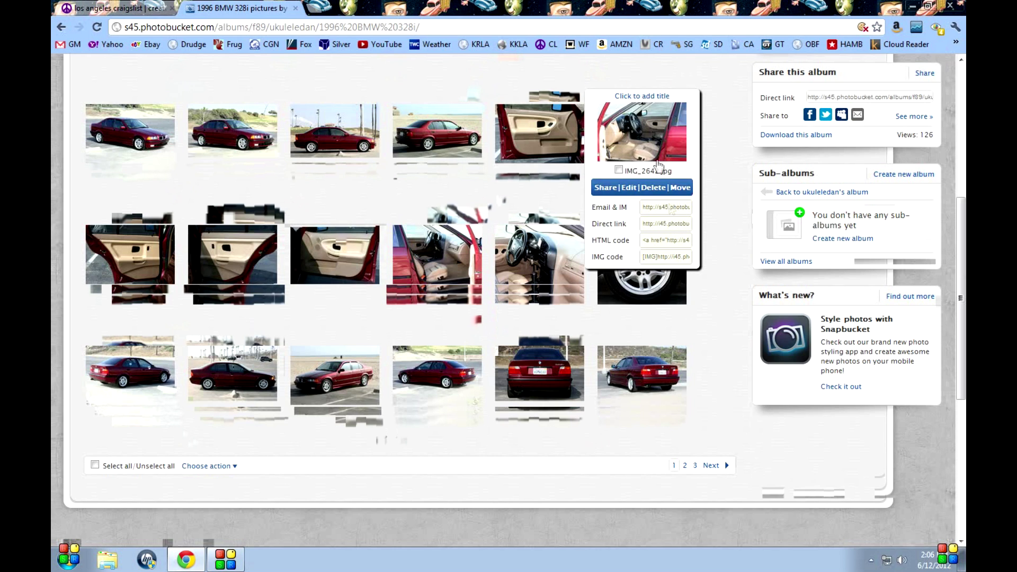
pyautogui.click(114, 7)
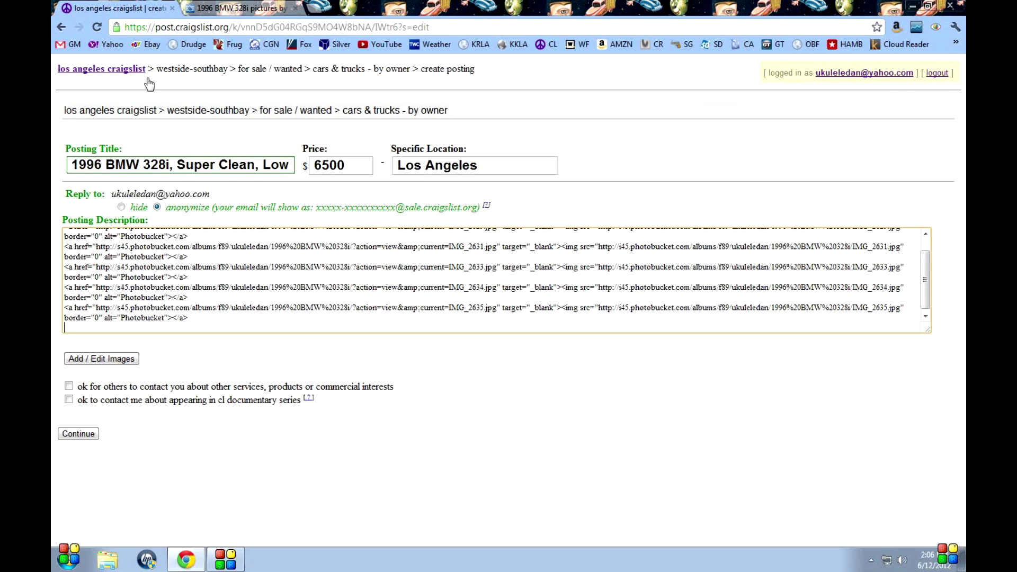
pyautogui.click(274, 325)
pyautogui.write('<a href="http://s45.photobucket.com/albums/f89/ukuleledan/1996%20BMW%20328i/?action=view&amp;current=IMG_2642.jpg" target="_blank"><img src="http://i45.photobucket.com/albums/f89/ukuleledan/1996%20BMW%20328i/IMG_2642.jpg" border="0" alt="Photobucket"></a>')
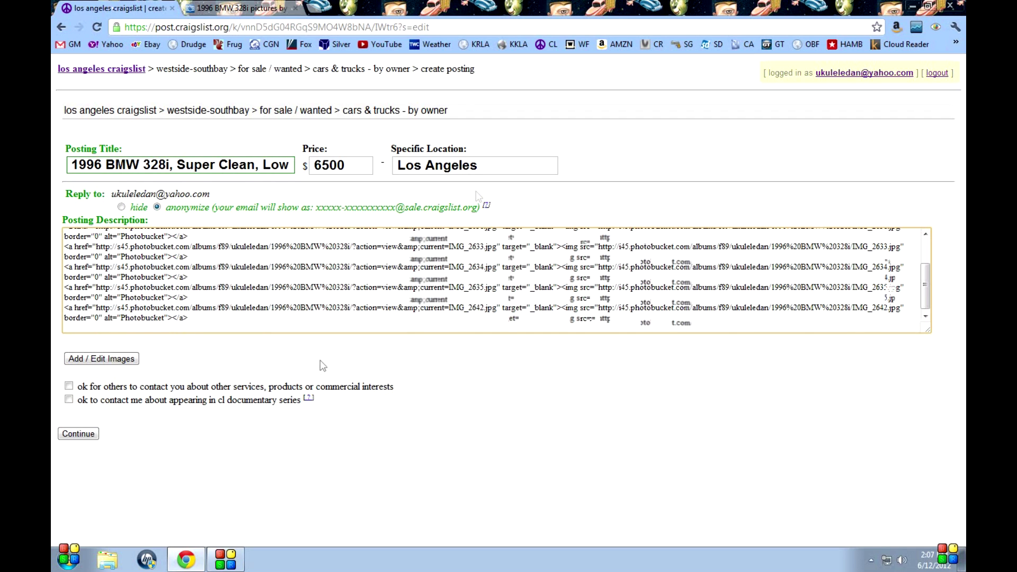
# Step: Add the interior photo IMG_2650.jpg to the end of the posting description using its HTML code from the album
pyautogui.click(244, 8)
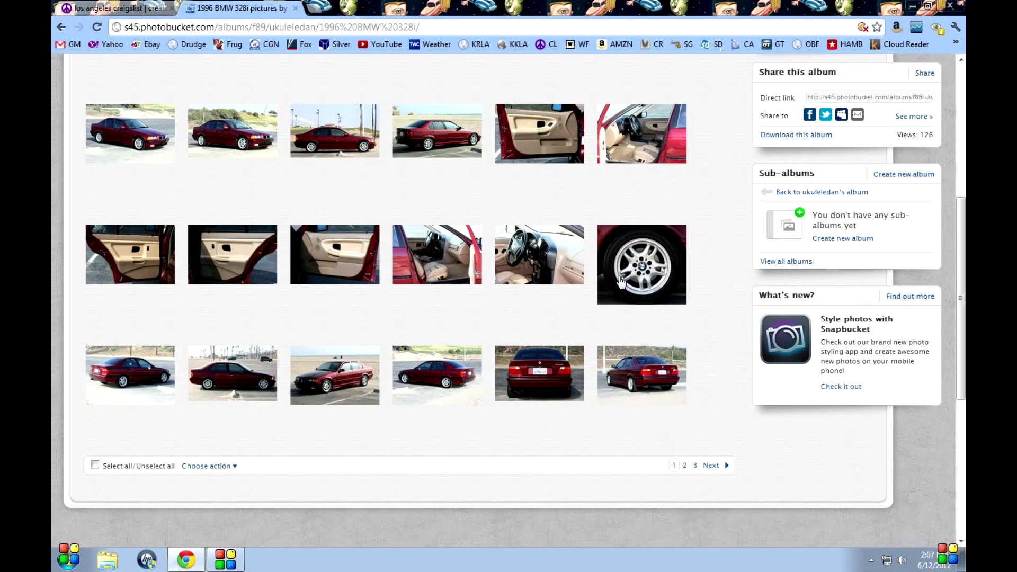
pyautogui.moveTo(509, 271)
pyautogui.moveTo(442, 273)
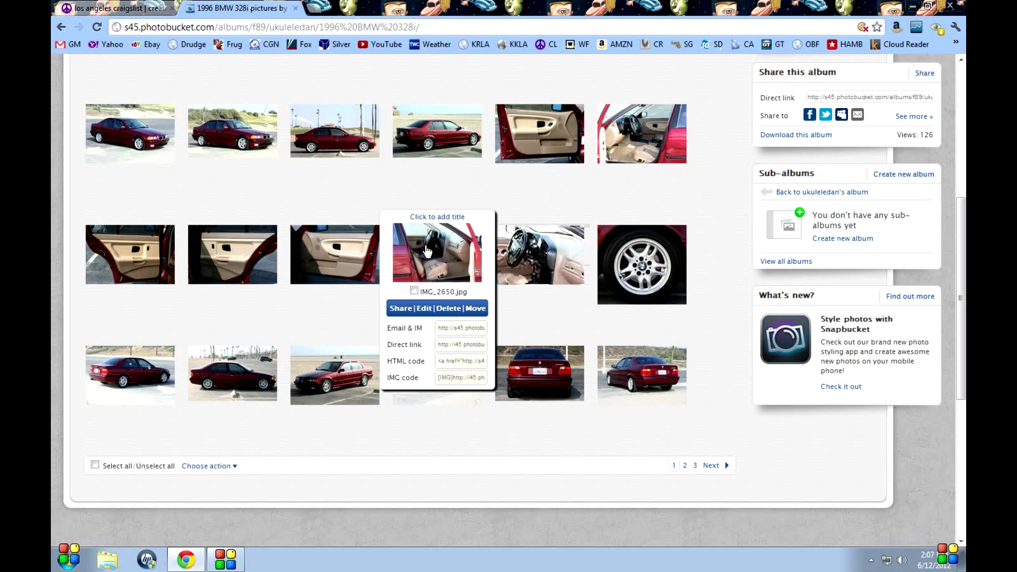
pyautogui.click(460, 362)
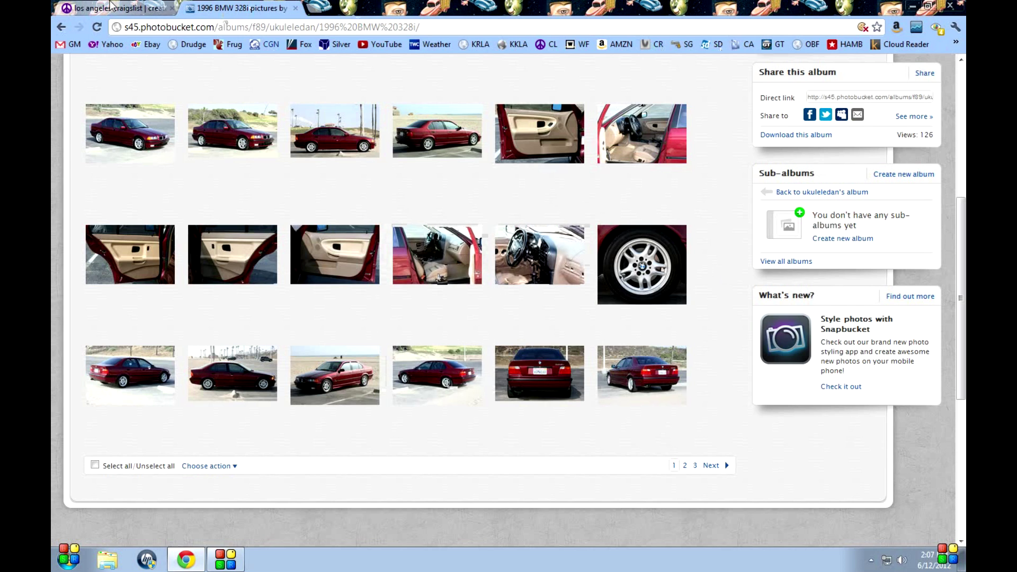
pyautogui.click(113, 7)
pyautogui.write('<a href="http://s45.photobucket.com/albums/f89/ukuleledan/1996%20BMW%20328i/?action=view&amp;current=IMG_2650.jpg" target="_blank"><img src="http://i45.photobucket.com/albums/f89/ukuleledan/1996%20BMW%20328i/IMG_2650.jpg" border="0" alt="Photobucket"></a>')
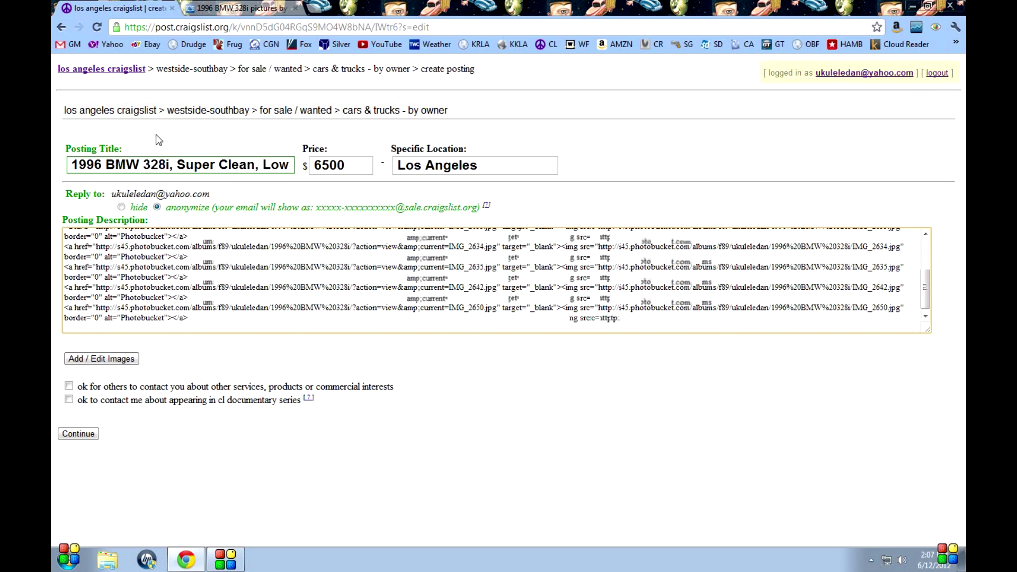
# Step: Add the keyword line "1997,1998,1999,2000,2001,mercedes,vw,volkswagen,audi" below the image codes and continue to the ad preview
pyautogui.write('1997,1998,1999,2000,2001')
pyautogui.write(',')
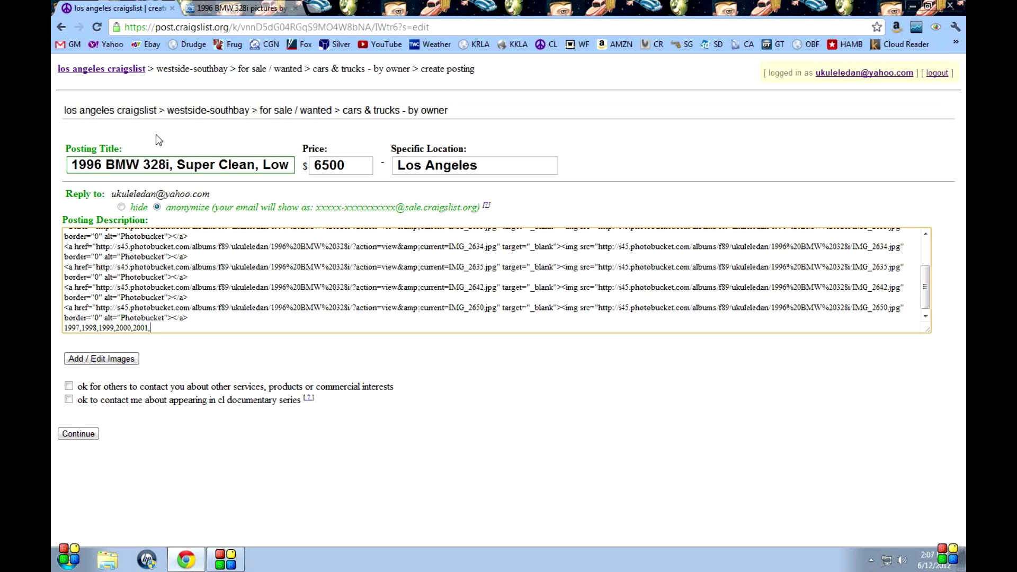
pyautogui.write('mercedes,vw,volkswagen,')
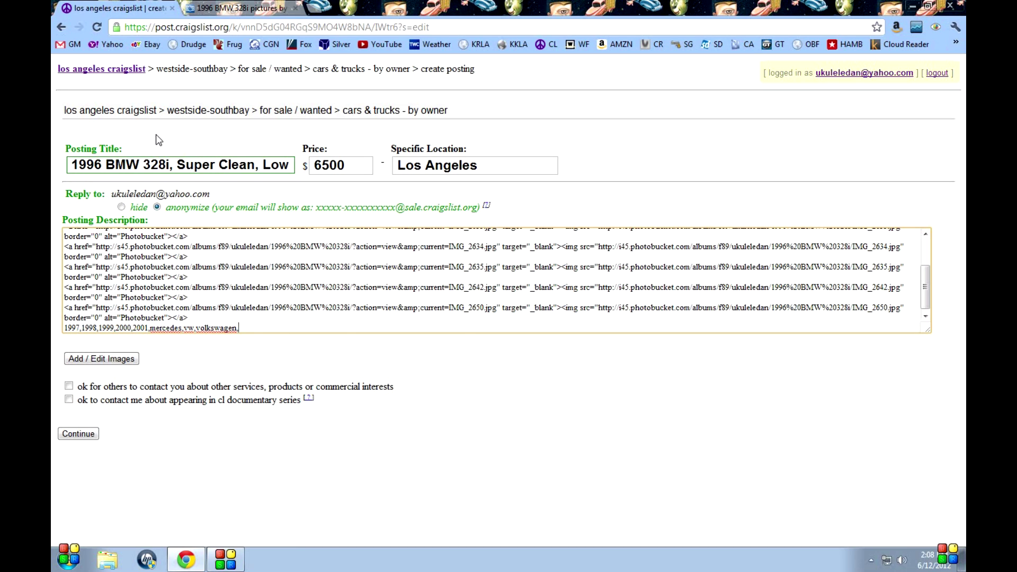
pyautogui.write('audi')
pyautogui.click(80, 434)
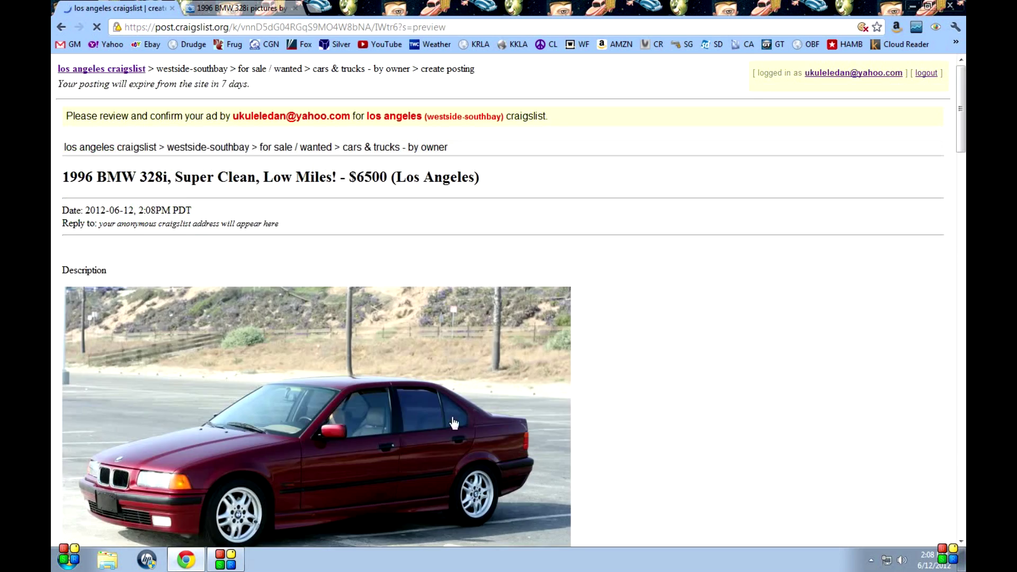
pyautogui.scroll(-2, 665, 316)
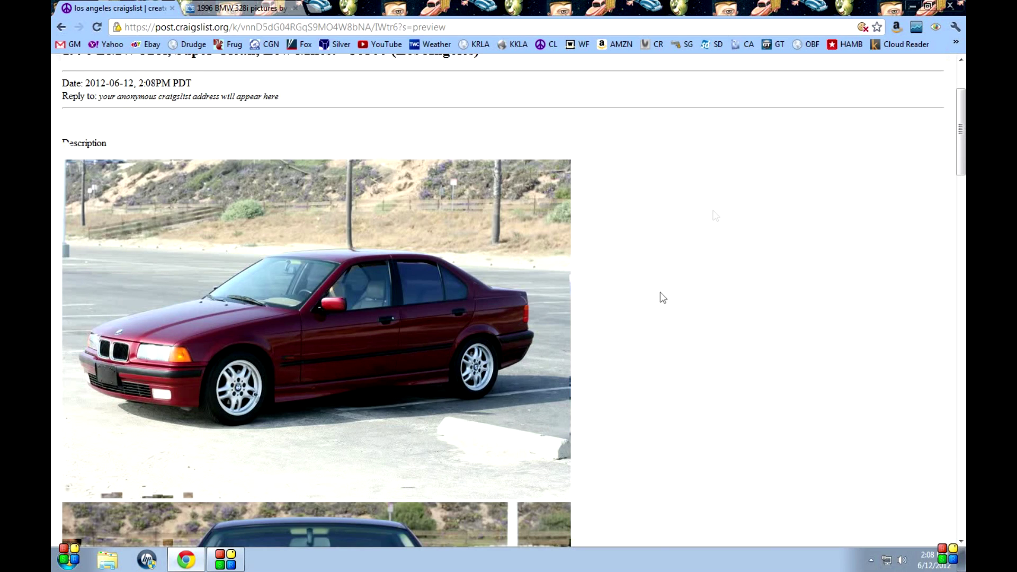
# Step: Switch to Photobucket, open the account settings and look through the personal information page
pyautogui.click(271, 6)
pyautogui.scroll(5, 310, 73)
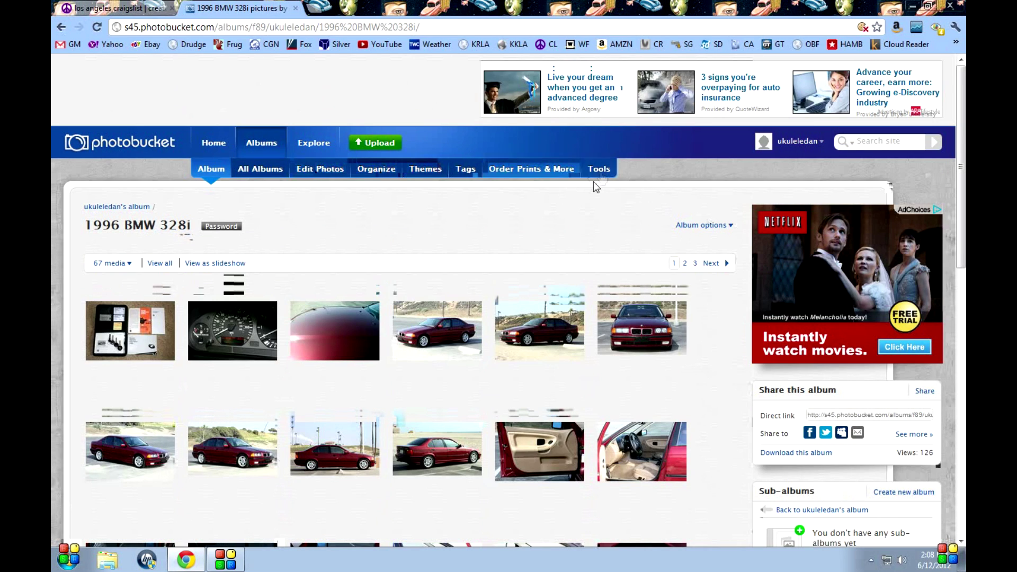
pyautogui.click(822, 141)
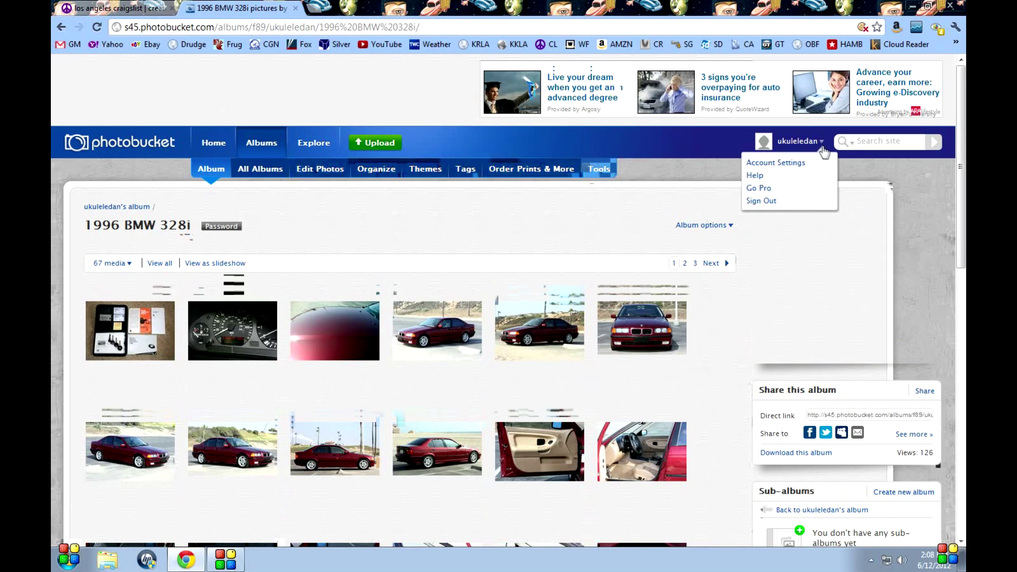
pyautogui.click(781, 164)
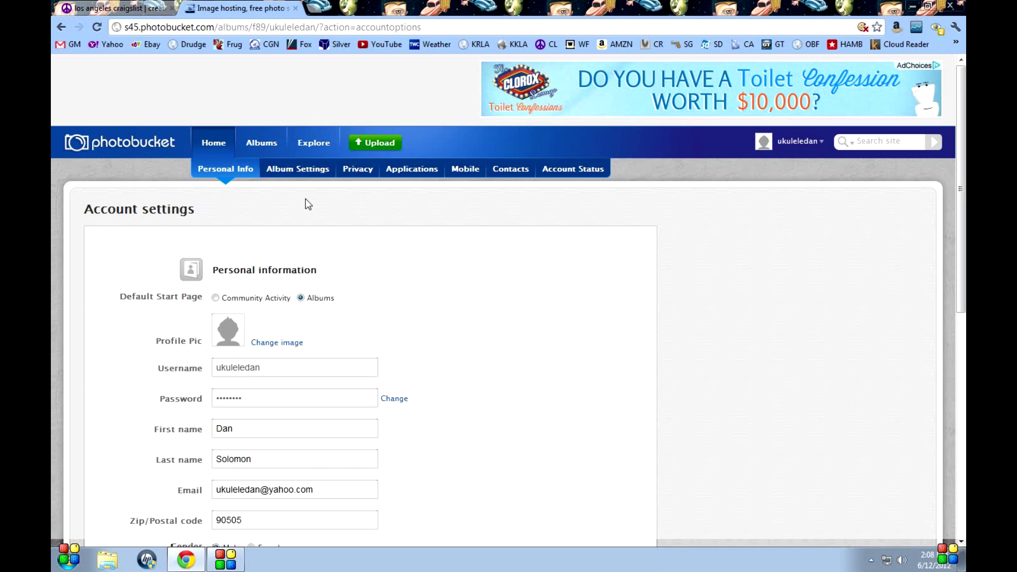
pyautogui.scroll(-10, 326, 209)
pyautogui.scroll(8, 326, 210)
# Step: Open the upload options in the album settings, examine the photo storage sizes including 1024x768, and close them without saving
pyautogui.click(302, 105)
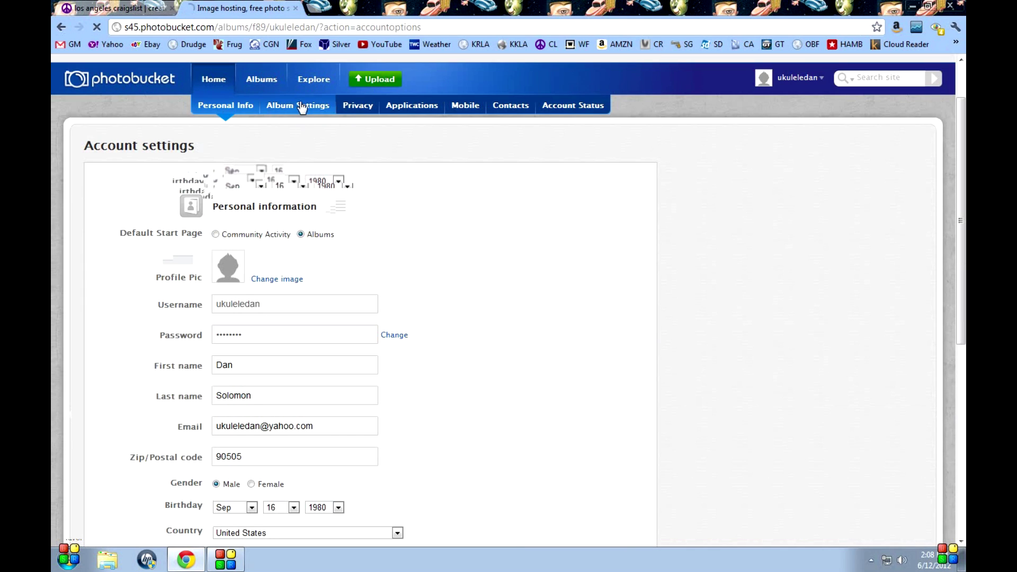
pyautogui.scroll(-2, 498, 265)
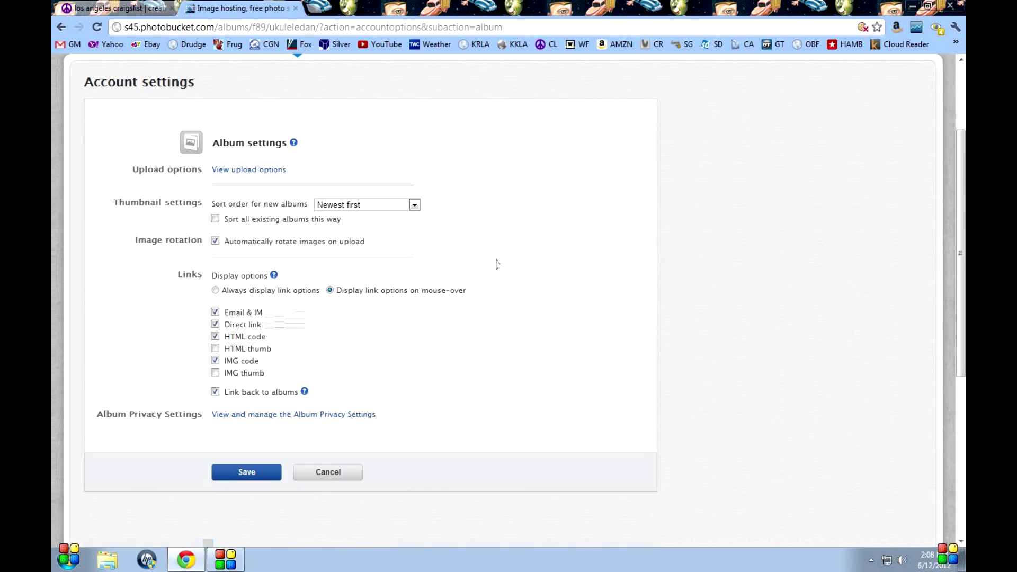
pyautogui.click(265, 168)
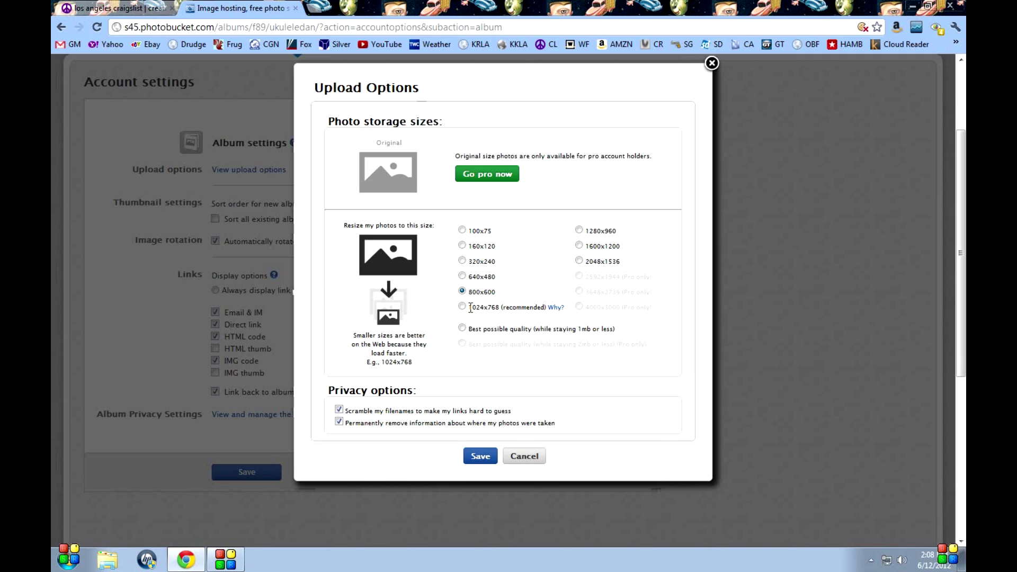
pyautogui.moveTo(470, 308); pyautogui.dragTo(503, 310)
pyautogui.click(559, 434)
pyautogui.click(530, 458)
# Step: Return to the Craigslist ad preview and examine the embedded car photos from the first to the last
pyautogui.click(129, 9)
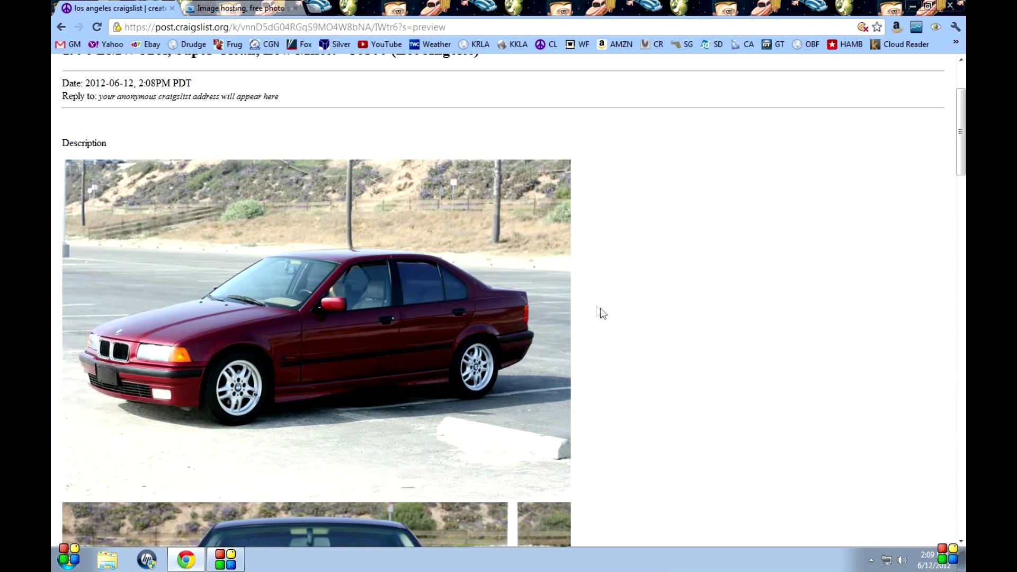
pyautogui.scroll(-5, 591, 298)
pyautogui.scroll(-7, 588, 294)
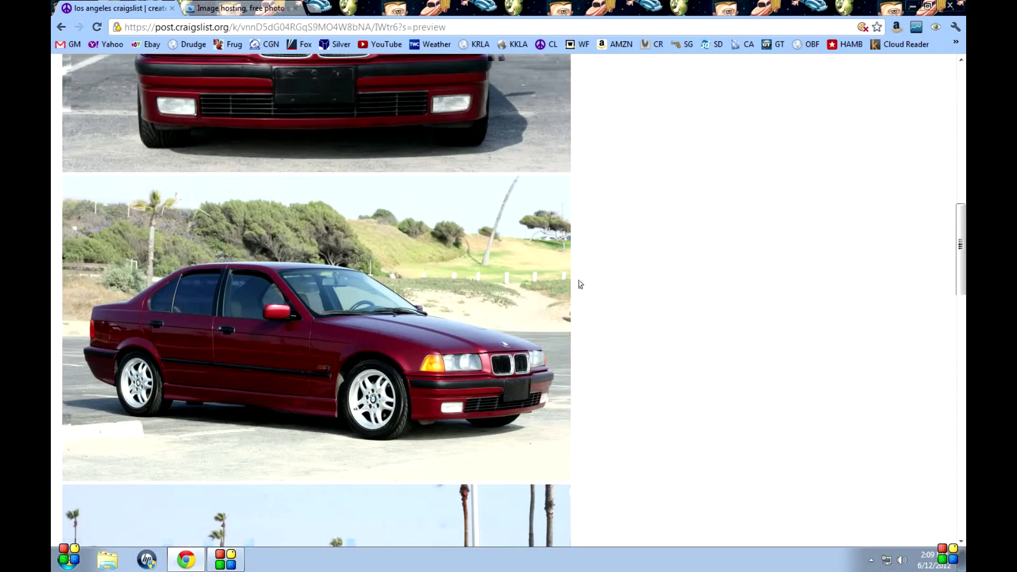
pyautogui.scroll(-4, 580, 283)
pyautogui.scroll(-3, 580, 283)
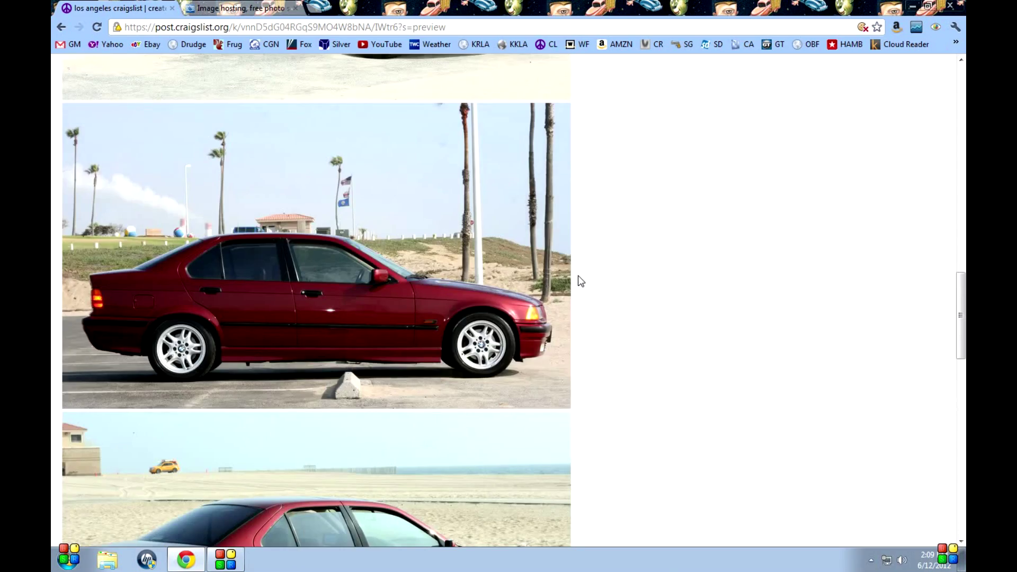
pyautogui.scroll(-6, 580, 281)
pyautogui.scroll(-6, 581, 281)
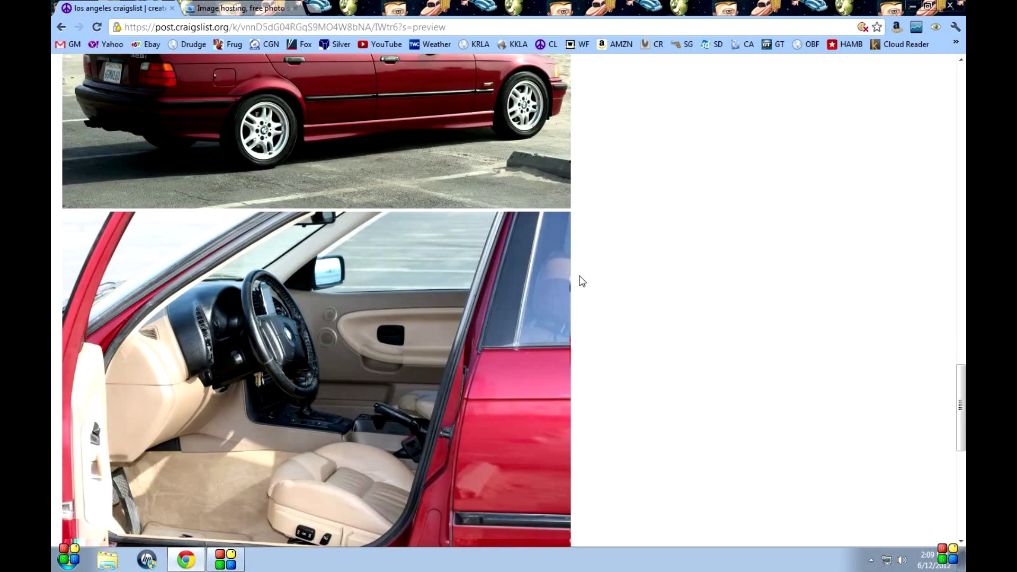
pyautogui.scroll(-5, 582, 281)
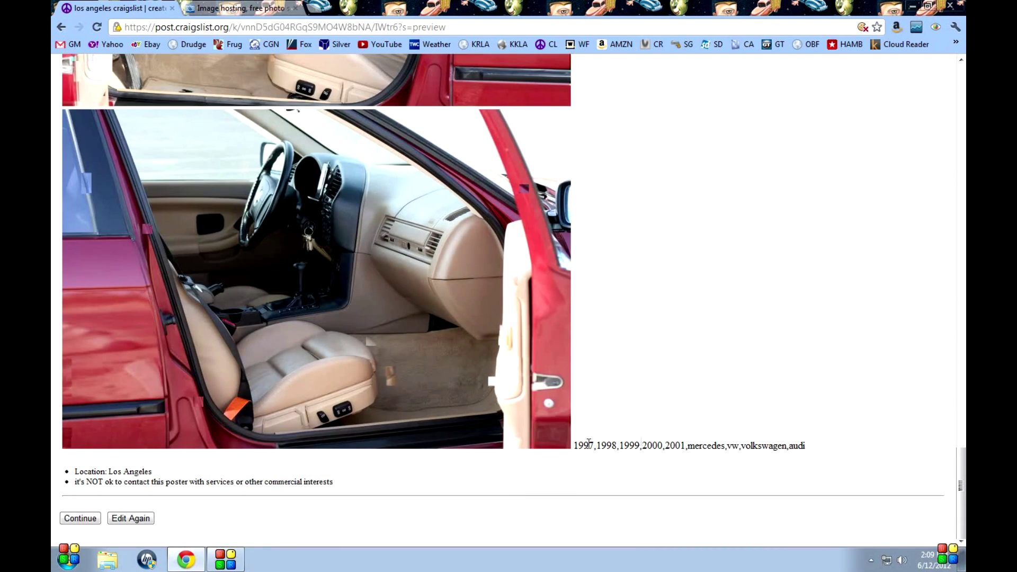
pyautogui.scroll(6, 681, 349)
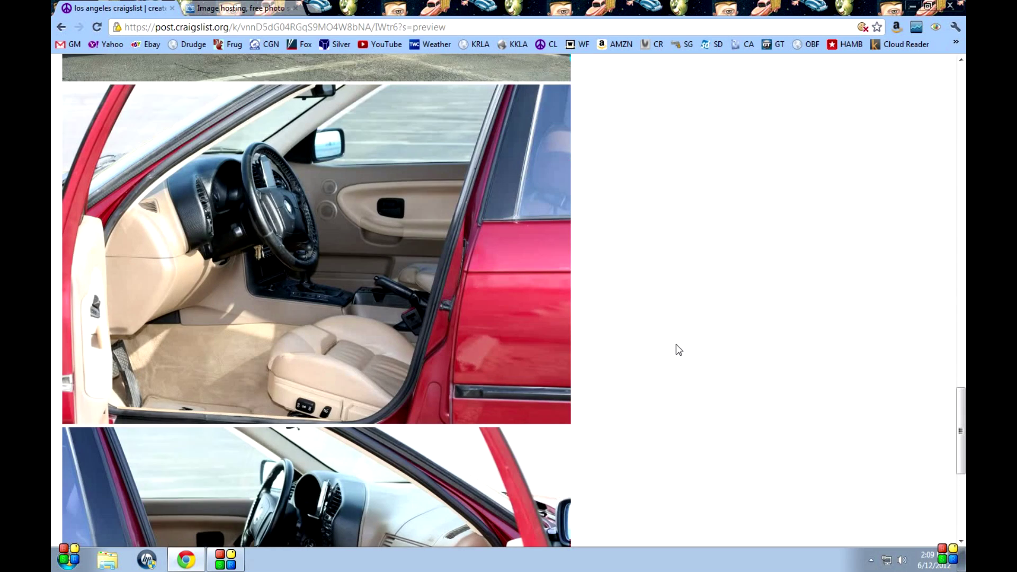
pyautogui.scroll(1, 675, 349)
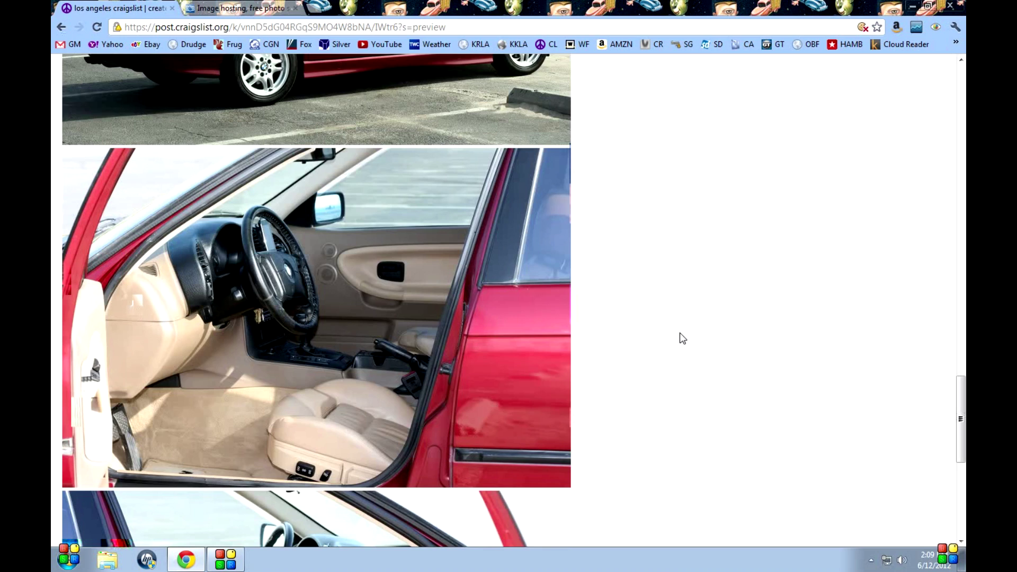
pyautogui.scroll(5, 668, 291)
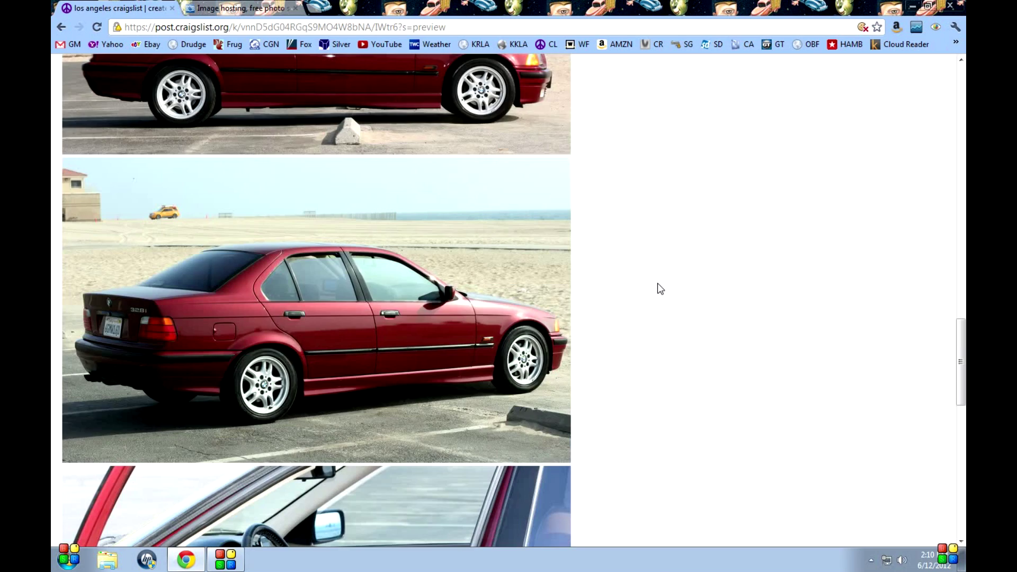
pyautogui.scroll(12, 655, 289)
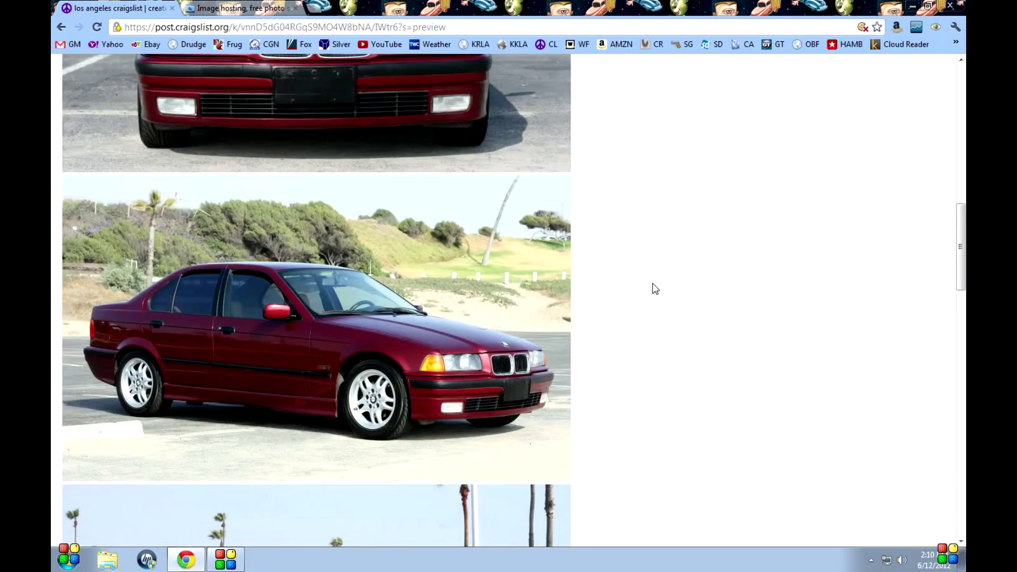
pyautogui.scroll(10, 656, 289)
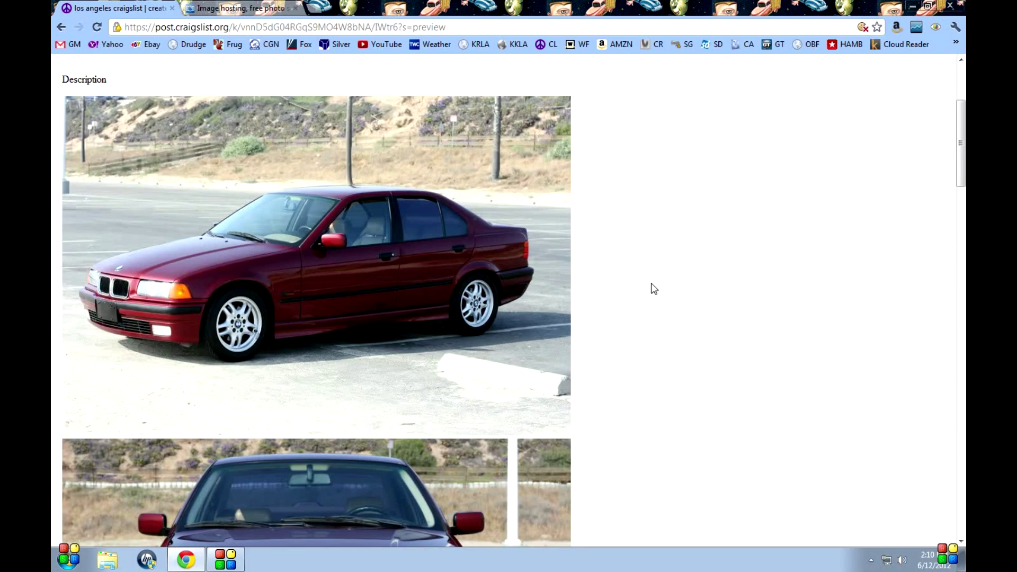
# Step: Review the whole ad preview once more, checking the keyword line after the last photo, and return to the first photo
pyautogui.scroll(-5, 651, 284)
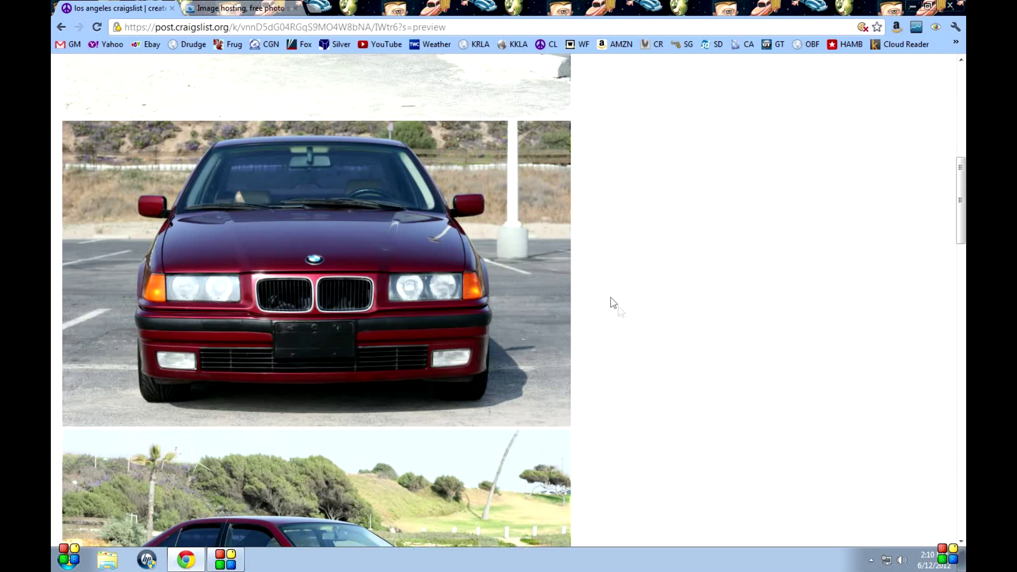
pyautogui.scroll(-12, 625, 305)
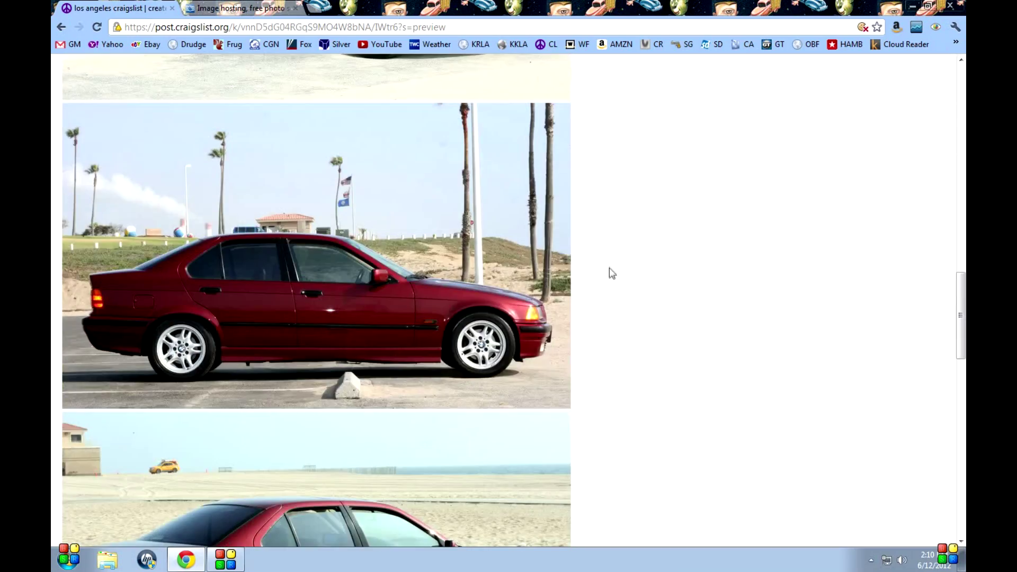
pyautogui.scroll(-3, 609, 264)
pyautogui.scroll(-5, 609, 263)
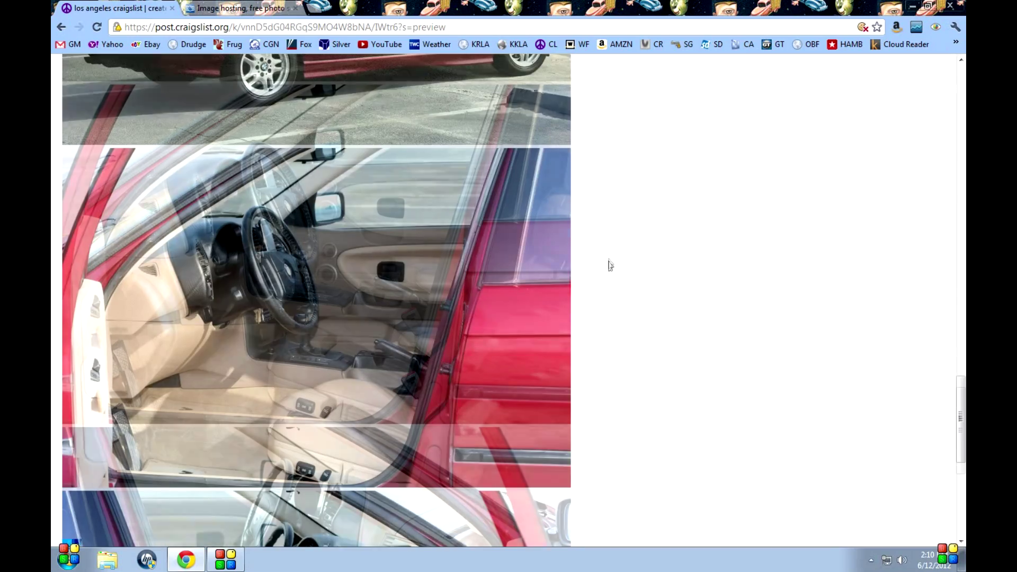
pyautogui.scroll(-5, 609, 264)
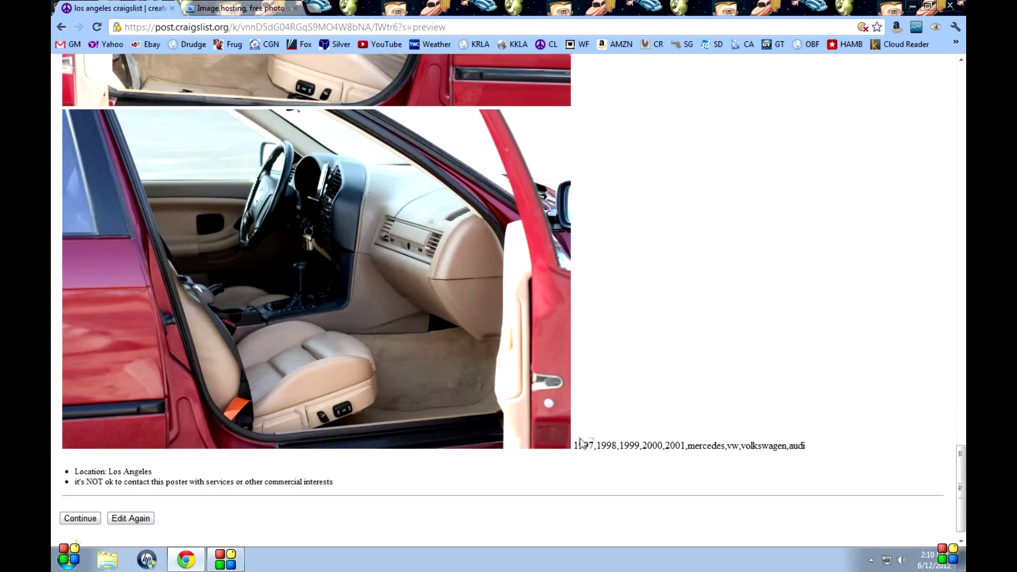
pyautogui.moveTo(575, 445); pyautogui.dragTo(598, 492)
pyautogui.click(597, 480)
pyautogui.moveTo(575, 444); pyautogui.dragTo(594, 481)
pyautogui.click(593, 485)
pyautogui.scroll(20, 606, 489)
pyautogui.scroll(10, 656, 295)
pyautogui.scroll(-2, 654, 291)
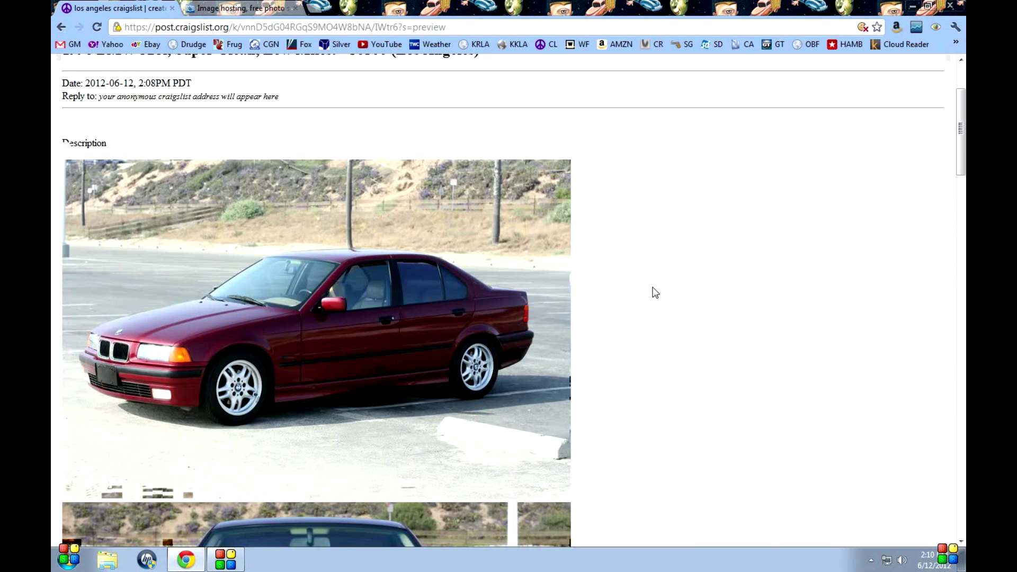